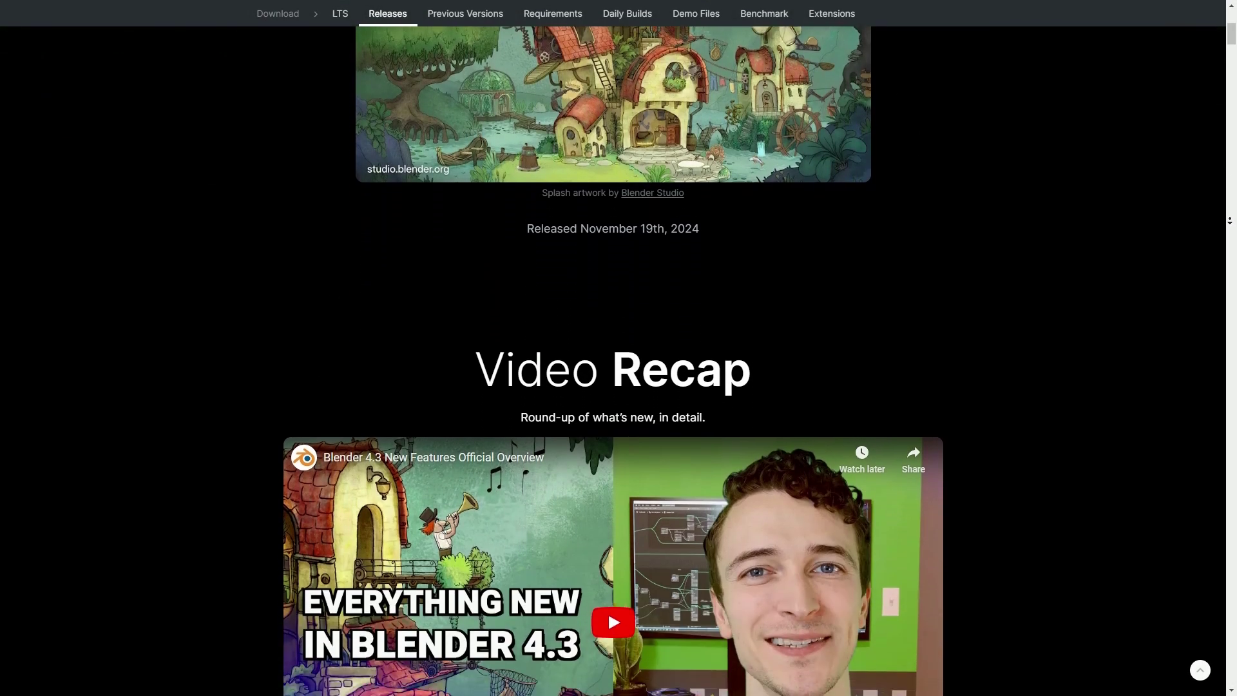
# Look through the Blender 4.3 release page from the video recap to the light linking and Metallic BSDF sections.
pyautogui.scroll(-8, 1230, 220)
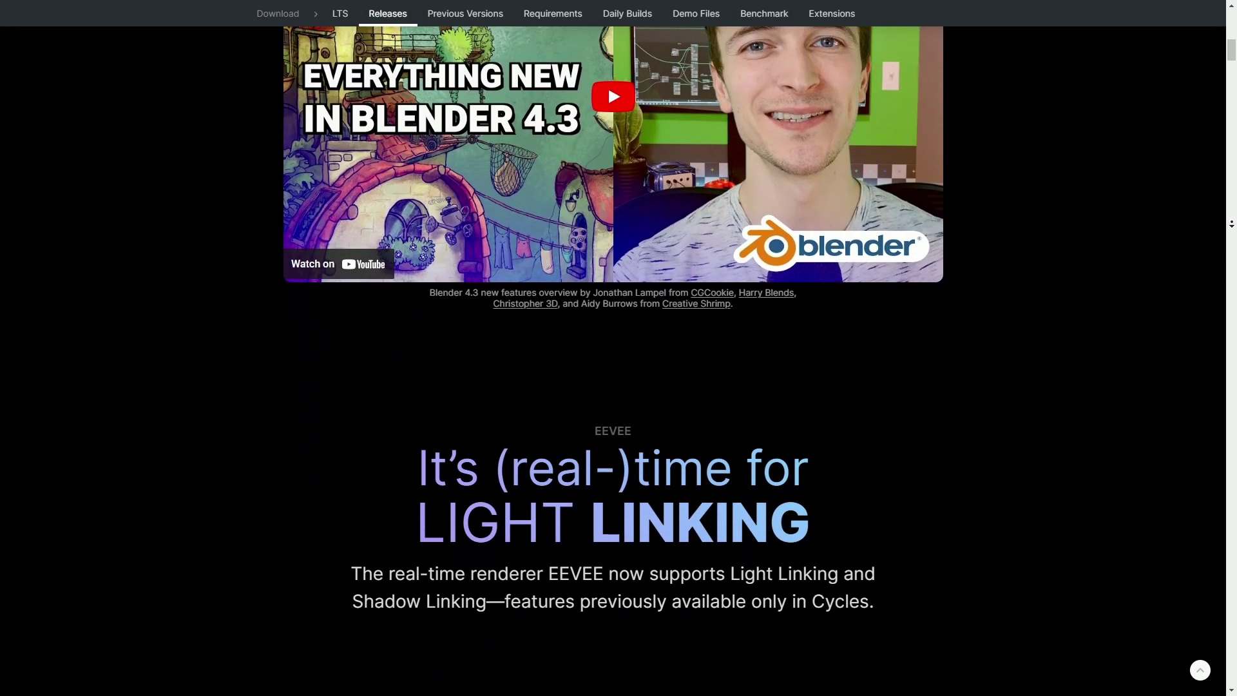
pyautogui.scroll(-2, 1232, 224)
pyautogui.scroll(-7, 1231, 224)
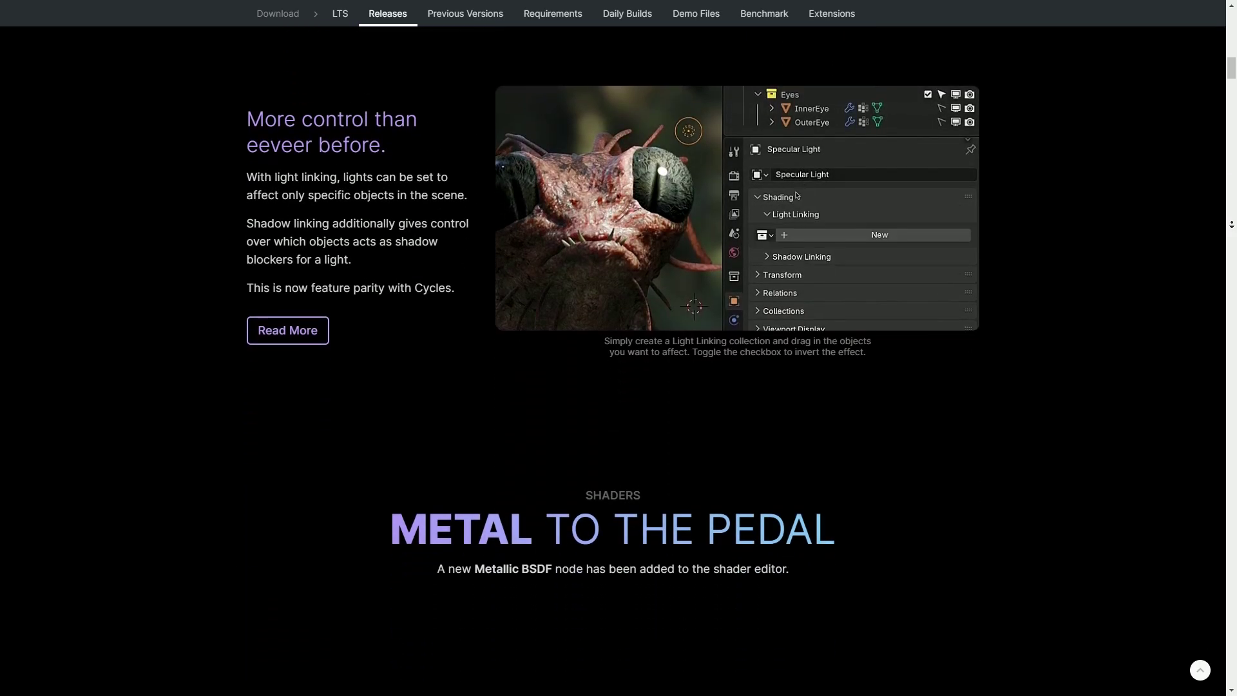
pyautogui.scroll(-9, 1231, 223)
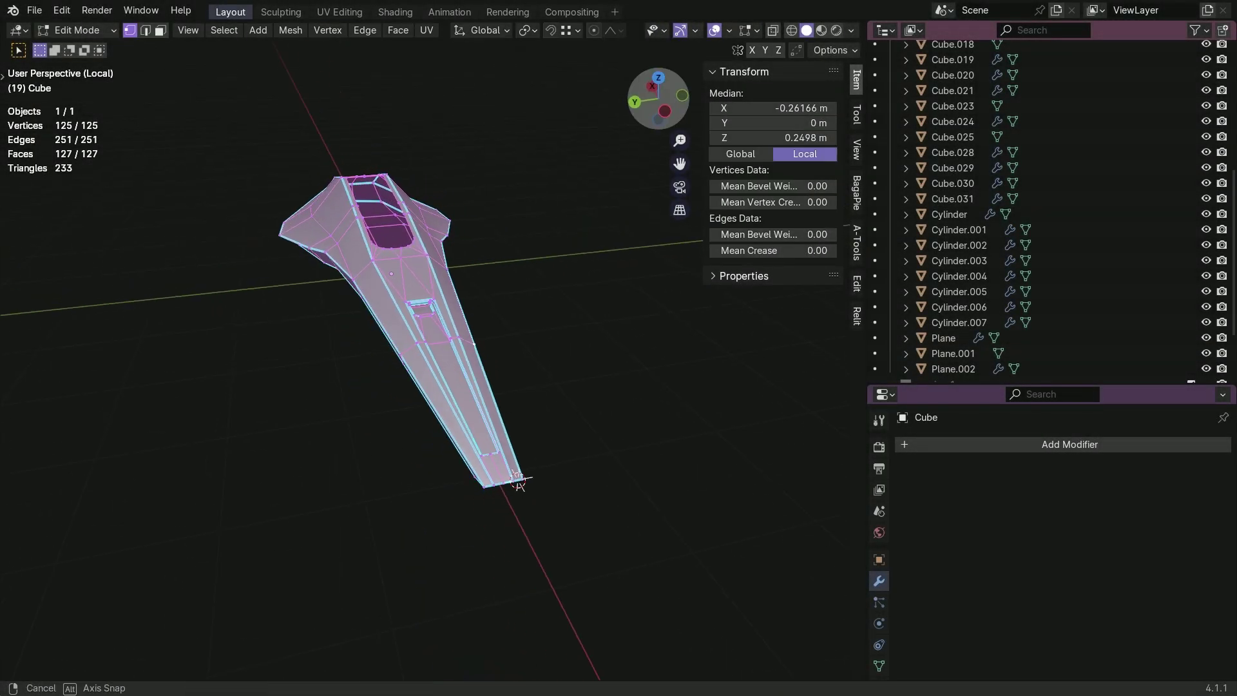
# Exit the hull's isolated local view in Blender to show the whole spaceship.
pyautogui.moveTo(641, 109); pyautogui.dragTo(576, 218)
pyautogui.press('Tab')
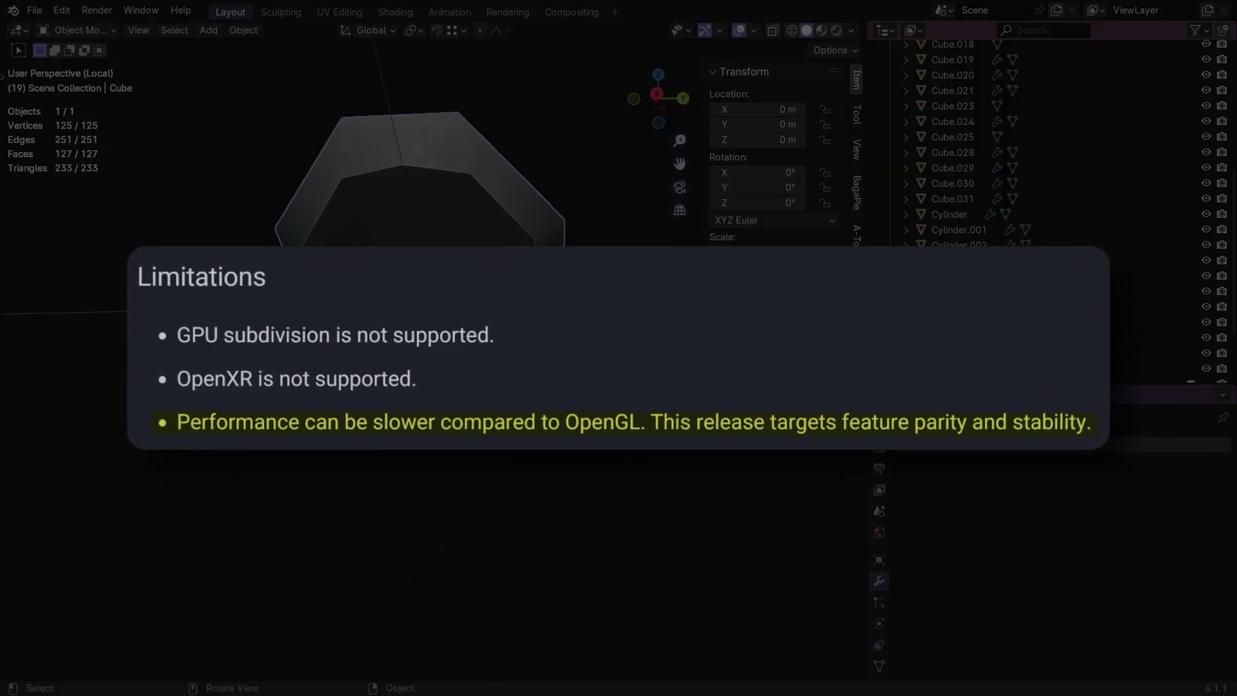
pyautogui.press('KP_Divide')
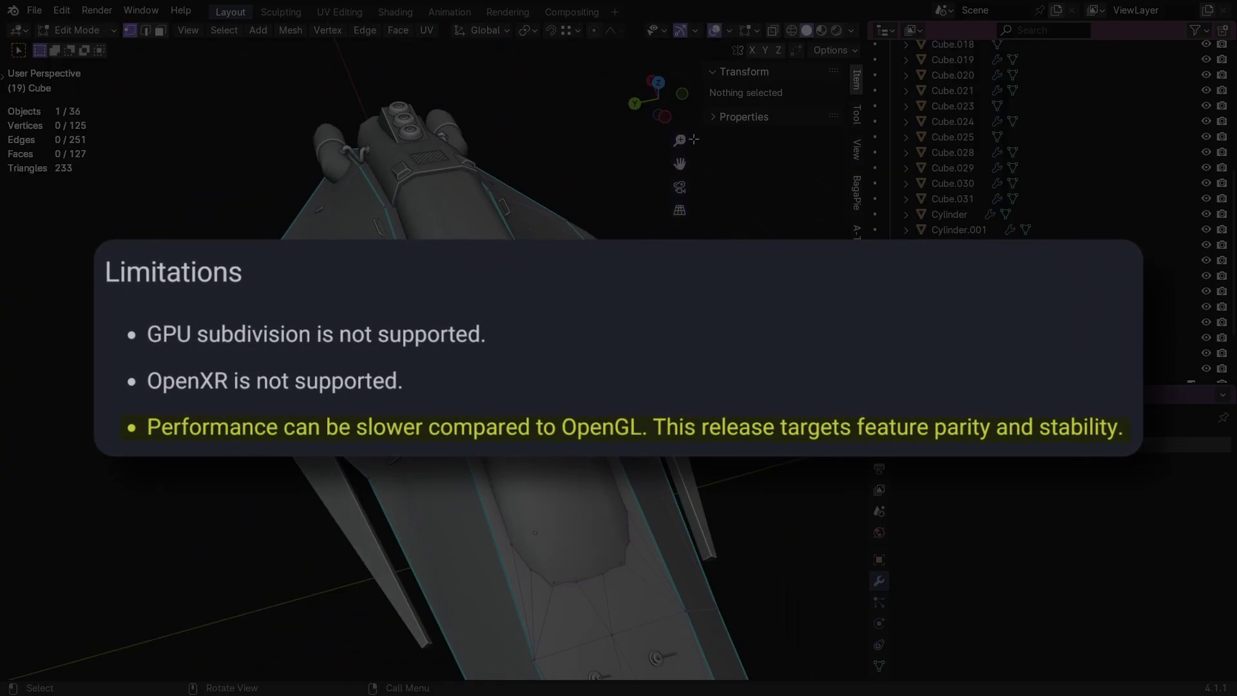
pyautogui.moveTo(680, 164); pyautogui.dragTo(565, 26)
pyautogui.scroll(3, 580, 473)
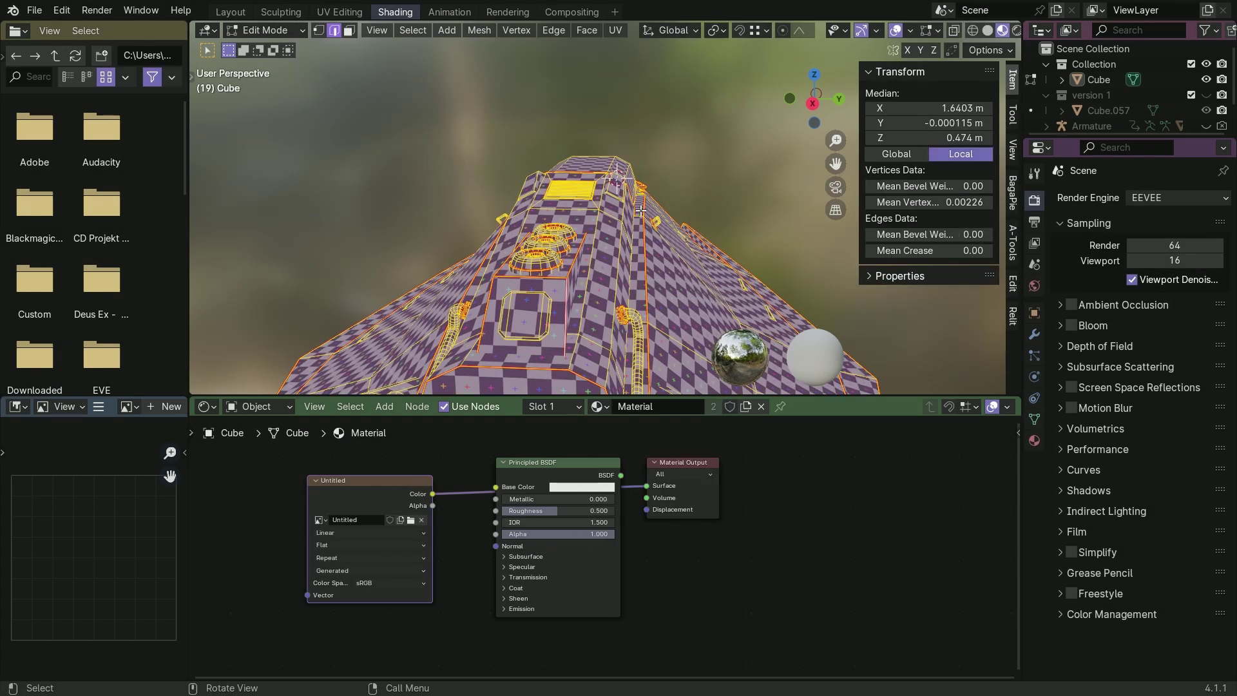
# Unwrap the UVs of the selected ship geometry and inspect the checker texture on the hull.
pyautogui.press('u')
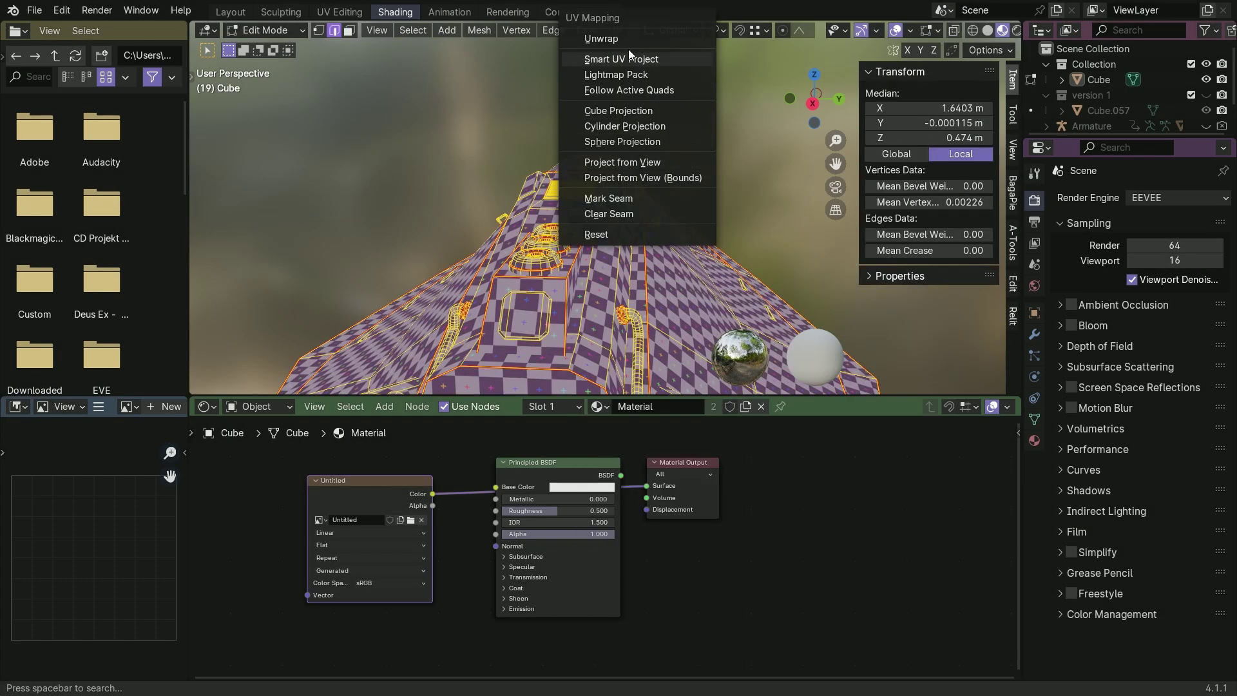
pyautogui.click(629, 41)
pyautogui.press('Tab')
pyautogui.moveTo(580, 207)
pyautogui.mouseDown(button='middle')
pyautogui.moveTo(477, 219)
pyautogui.moveTo(564, 196)
pyautogui.mouseUp(button='middle')
pyautogui.scroll(4, 525, 212)
pyautogui.moveTo(380, 174); pyautogui.dragTo(367, 169, button='middle')
pyautogui.press('Tab')
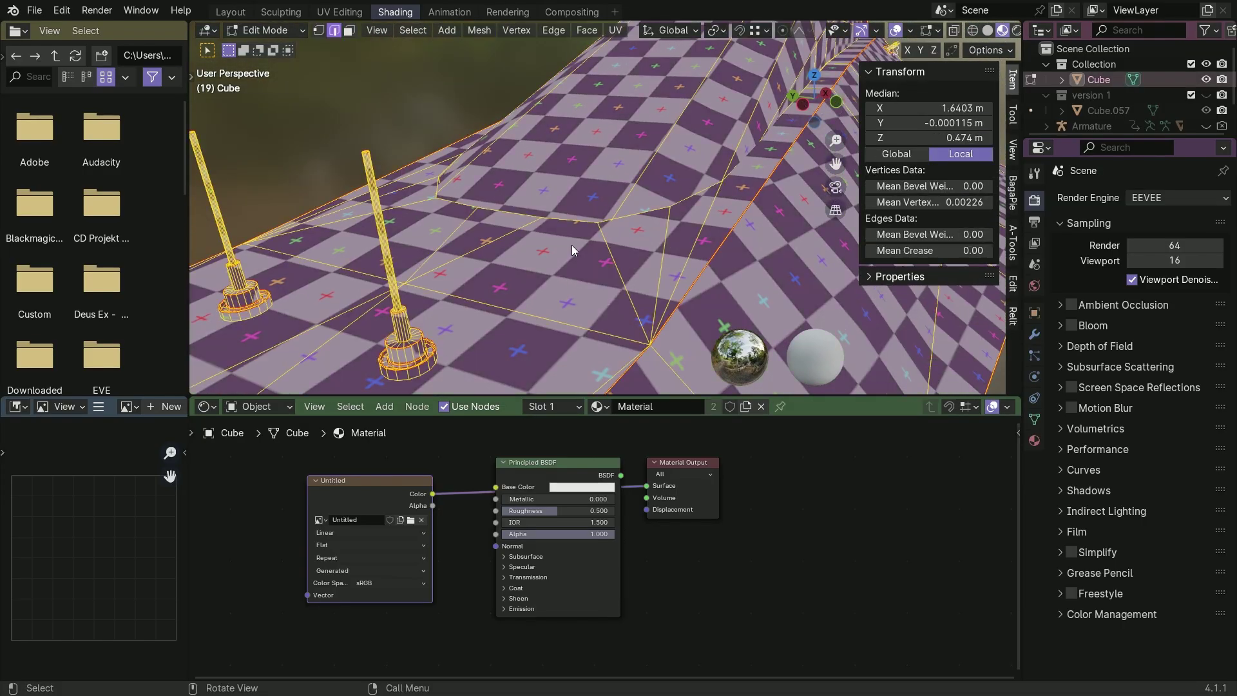
# Select a single edge of the hull mesh near the two antennas.
pyautogui.scroll(-2, 470, 299)
pyautogui.click(484, 314)
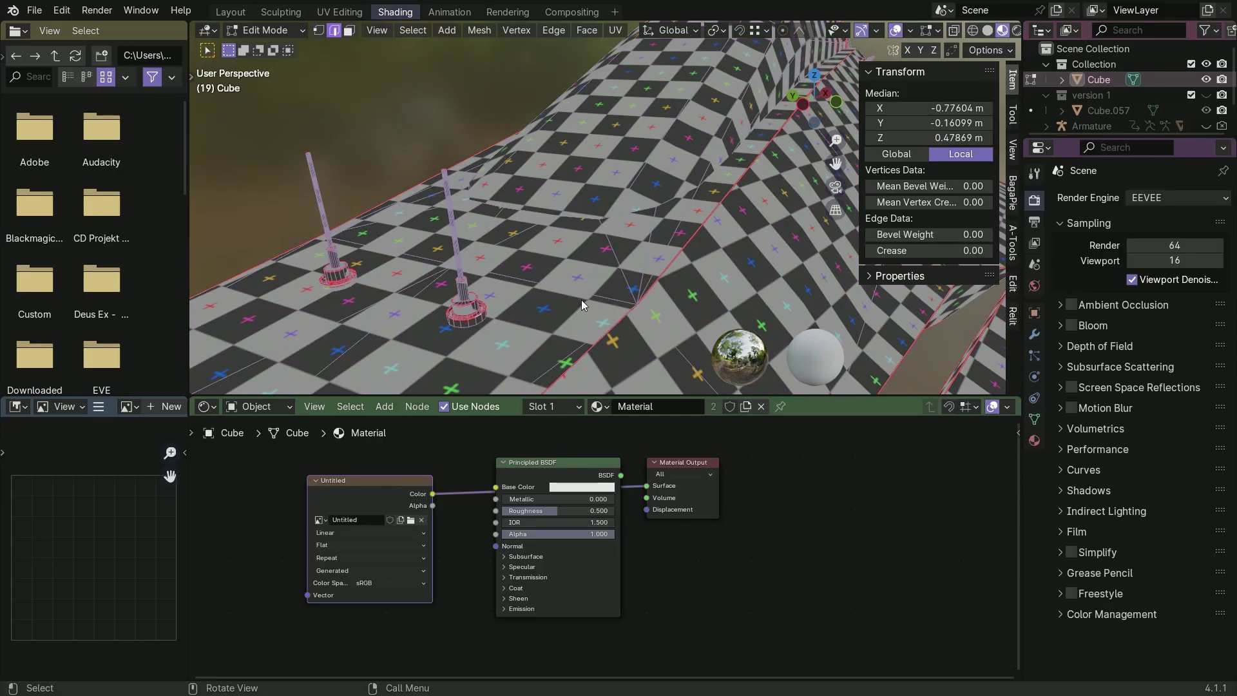
pyautogui.scroll(1, 657, 306)
pyautogui.click(705, 271)
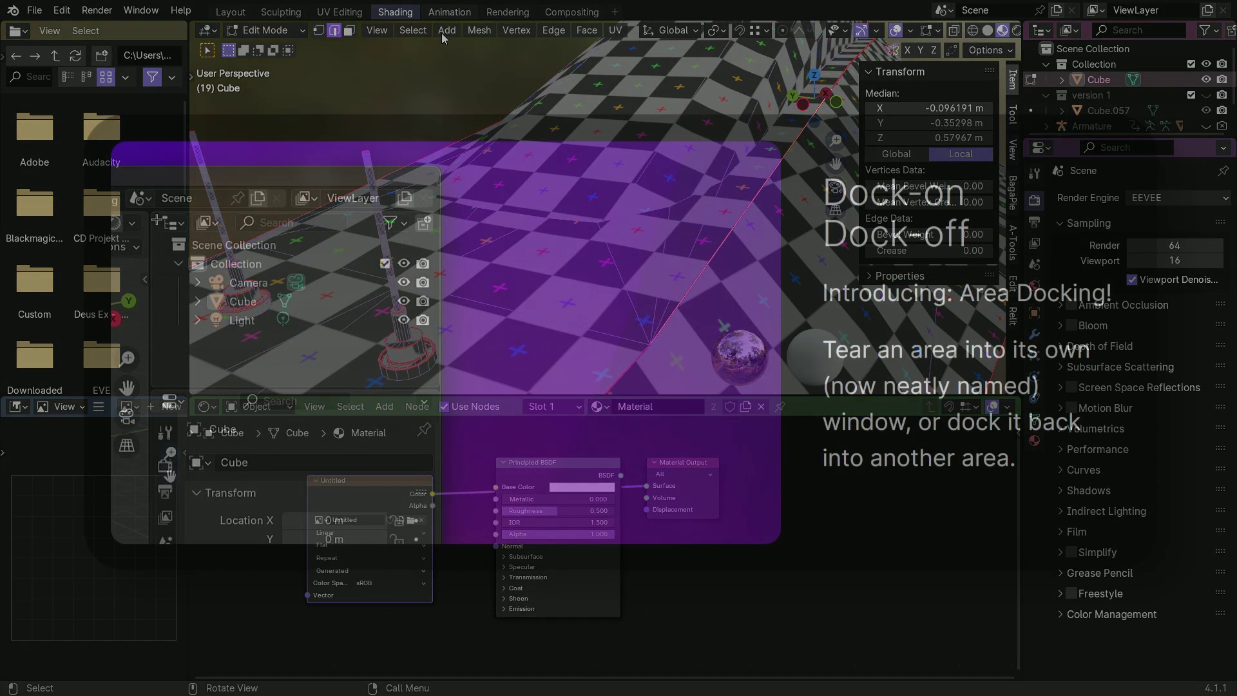
pyautogui.click(419, 30)
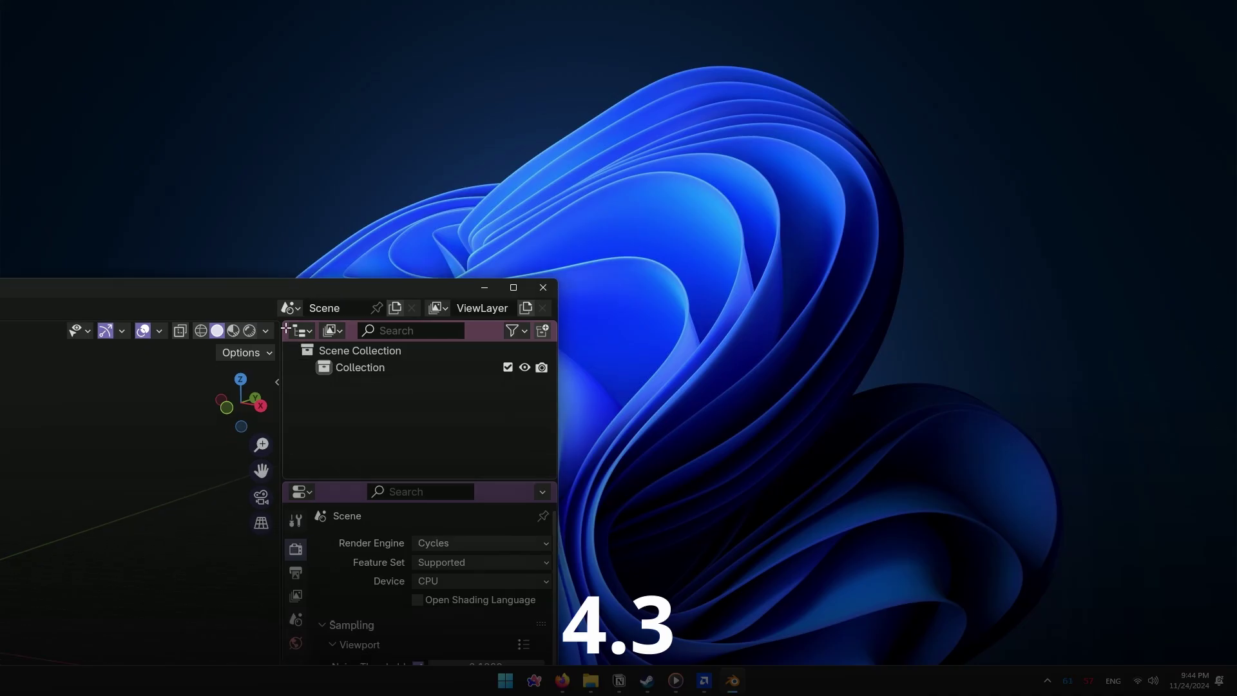
# Tear the Outliner area out of the Blender 4.3 window into its own window.
pyautogui.moveTo(286, 328); pyautogui.dragTo(691, 282)
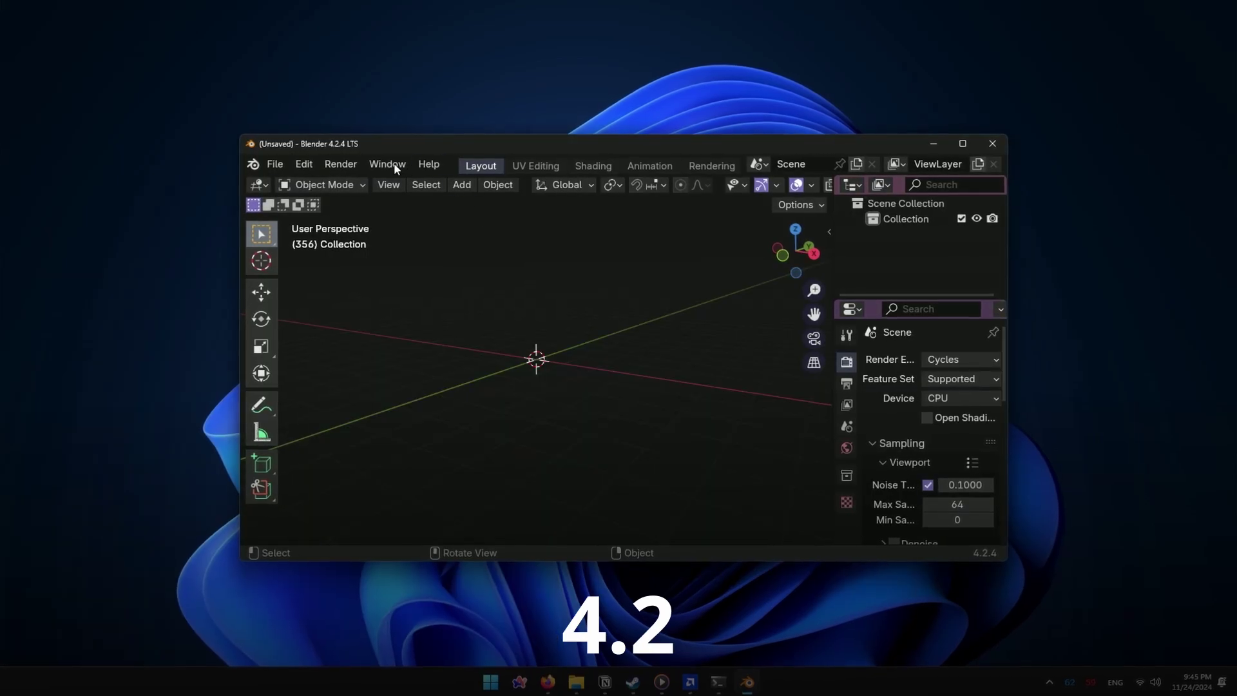
# In Blender 4.2, open a new window, change its editor to the Outliner and reposition it.
pyautogui.click(390, 165)
pyautogui.click(398, 180)
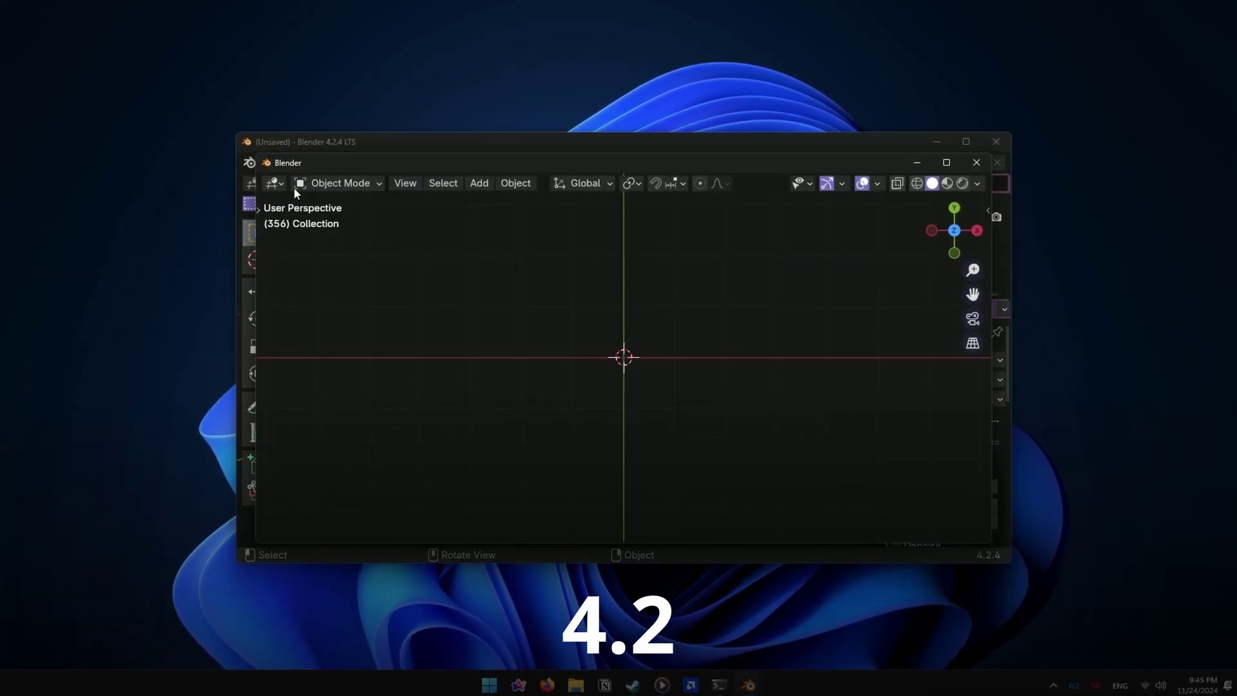
pyautogui.click(274, 183)
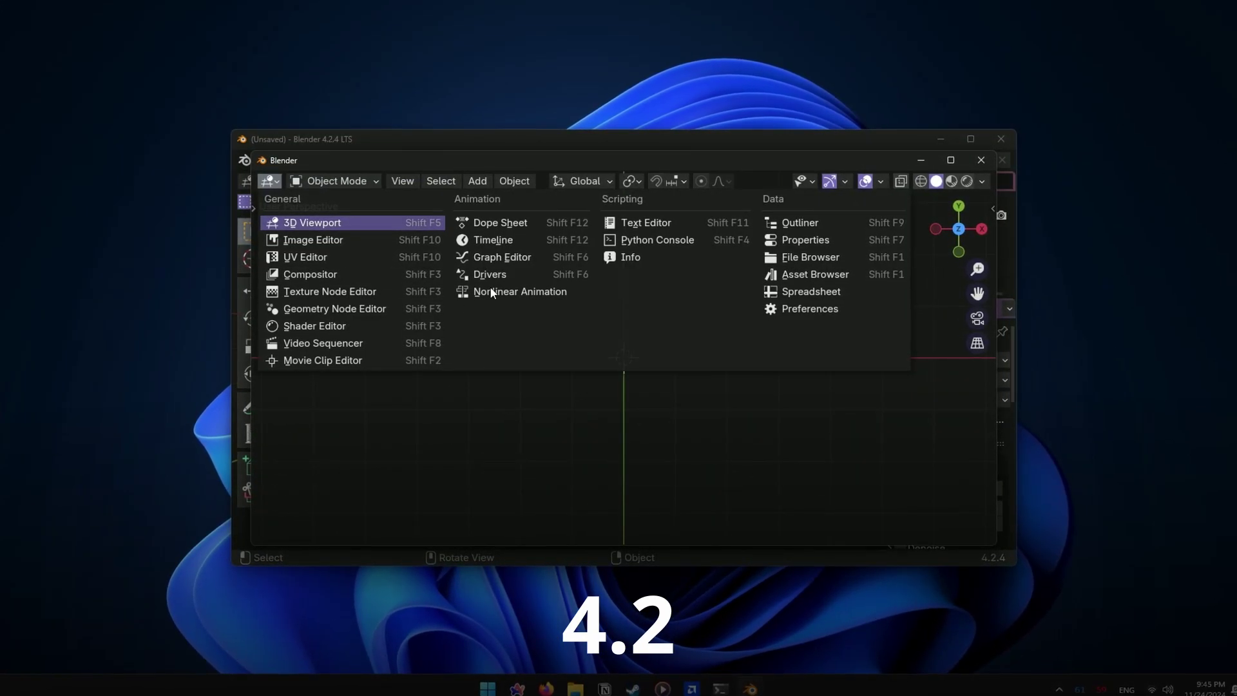
pyautogui.click(792, 222)
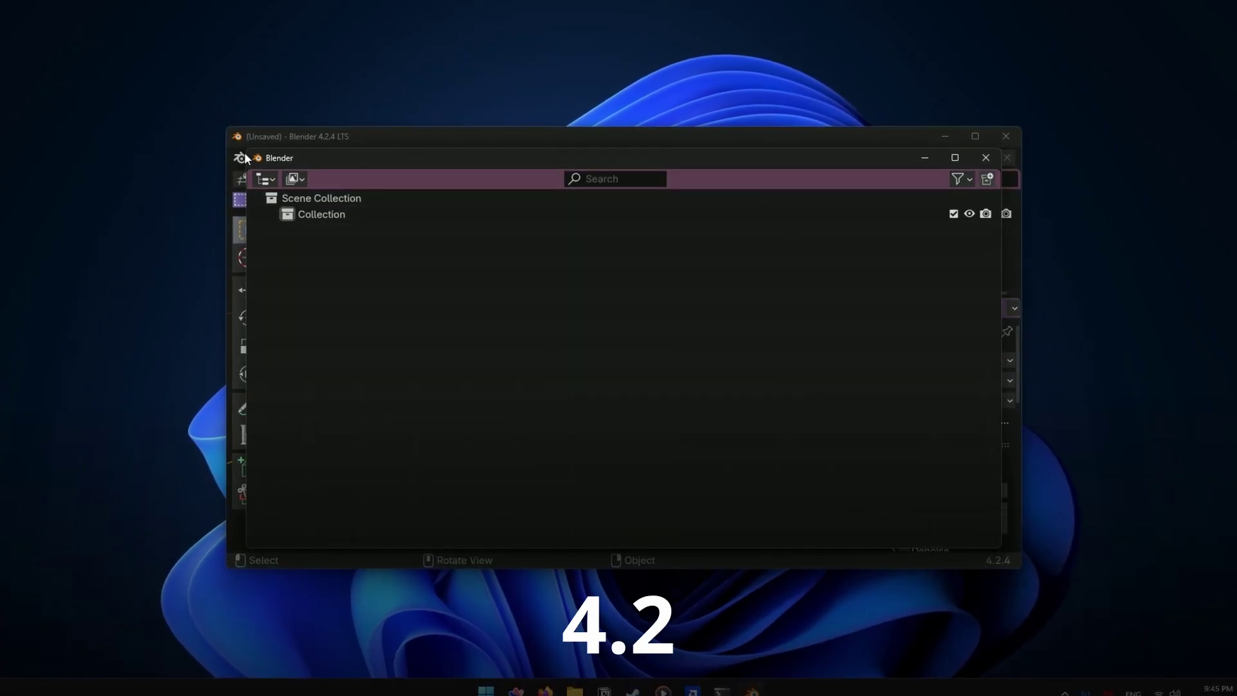
pyautogui.moveTo(240, 152); pyautogui.dragTo(1041, 171)
pyautogui.moveTo(849, 137); pyautogui.dragTo(639, 224)
pyautogui.moveTo(1103, 163); pyautogui.dragTo(795, 160)
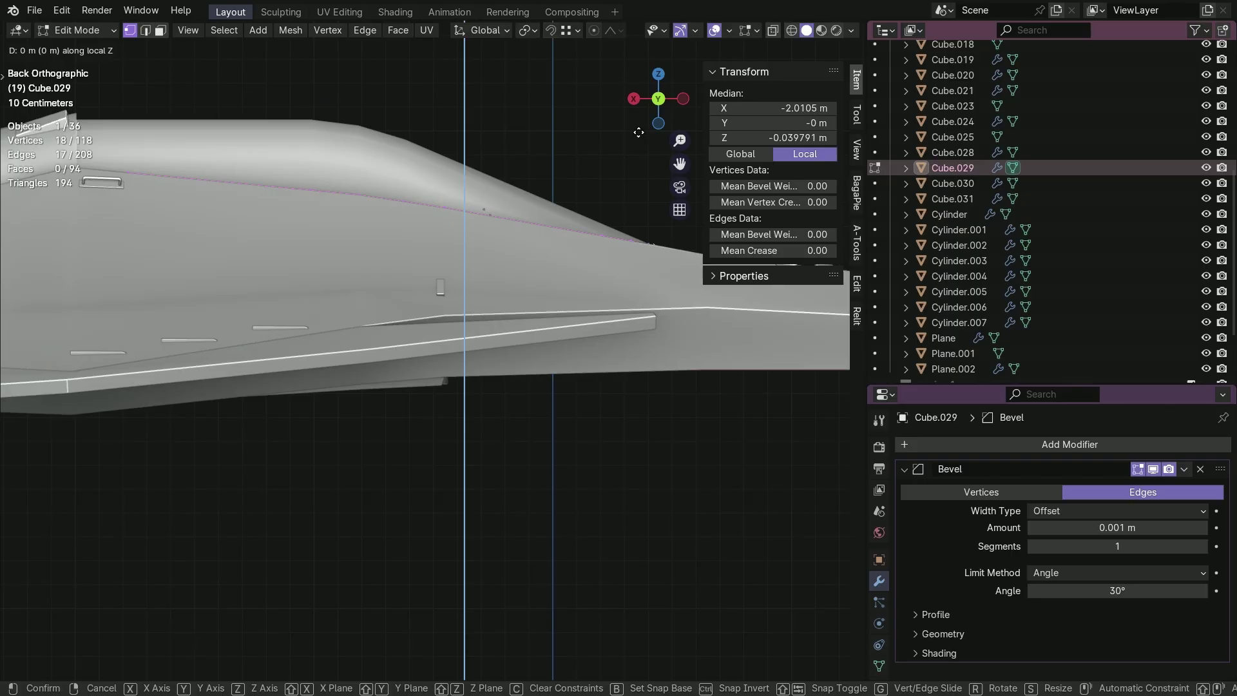
# Finish the vertex edit along local Z on the hull panel Cube.029, deselect it and save the project file.
pyautogui.click(639, 133)
pyautogui.press('Tab')
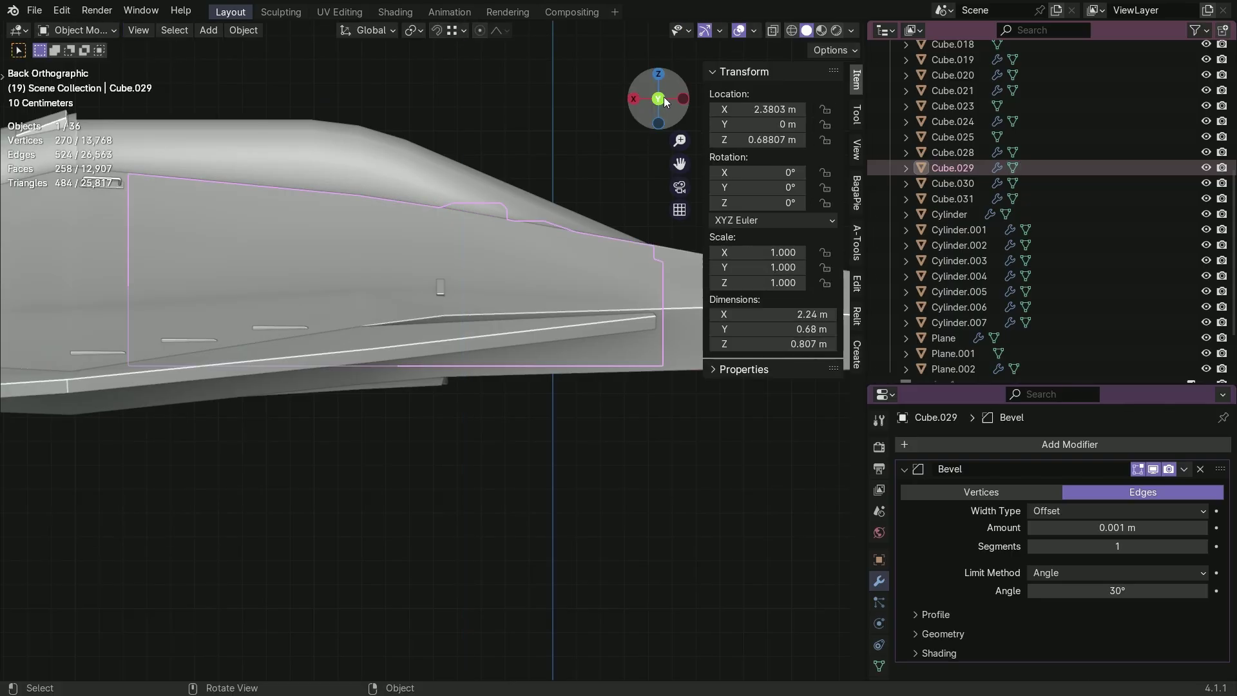
pyautogui.moveTo(659, 100); pyautogui.dragTo(605, 163)
pyautogui.click(768, 513)
pyautogui.scroll(-8, 583, 211)
pyautogui.moveTo(641, 114)
pyautogui.mouseDown()
pyautogui.moveTo(503, 74)
pyautogui.moveTo(623, 180)
pyautogui.moveTo(655, 187)
pyautogui.moveTo(655, 114)
pyautogui.mouseUp()
pyautogui.scroll(2, 670, 134)
pyautogui.moveTo(680, 164); pyautogui.dragTo(579, 182)
pyautogui.moveTo(666, 96); pyautogui.dragTo(558, 223)
pyautogui.hotkey('ctrl', 's')
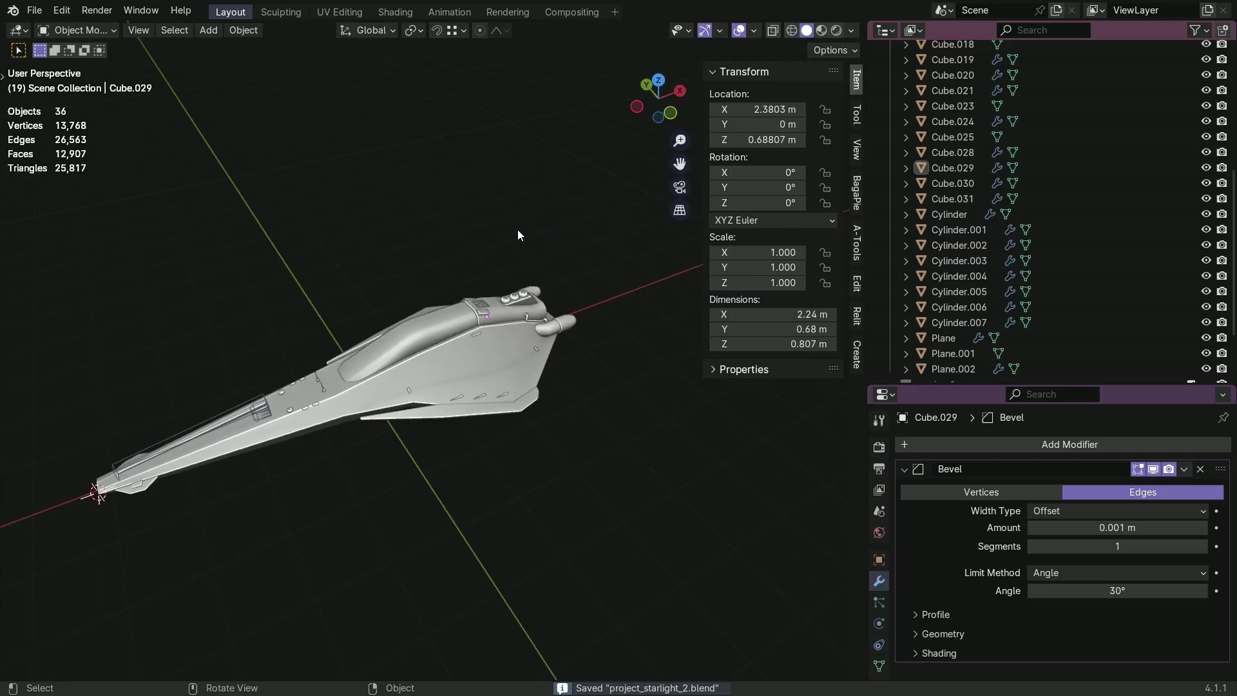
# Delete the two box-shaped objects surrounding the ship's nose section.
pyautogui.click(361, 383)
pyautogui.press('Tab')
pyautogui.press('Tab')
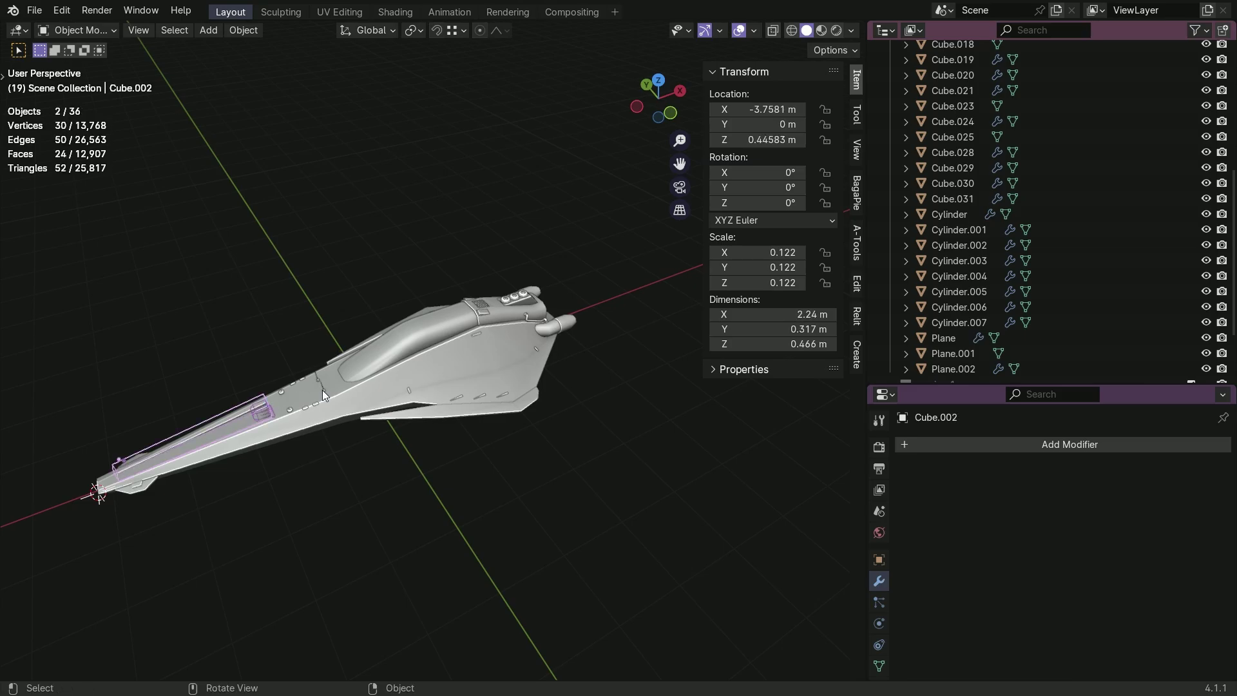
pyautogui.press('Delete')
# Delete the thin line-shaped object on the side of the hull below the canopy.
pyautogui.scroll(4, 442, 346)
pyautogui.click(355, 403)
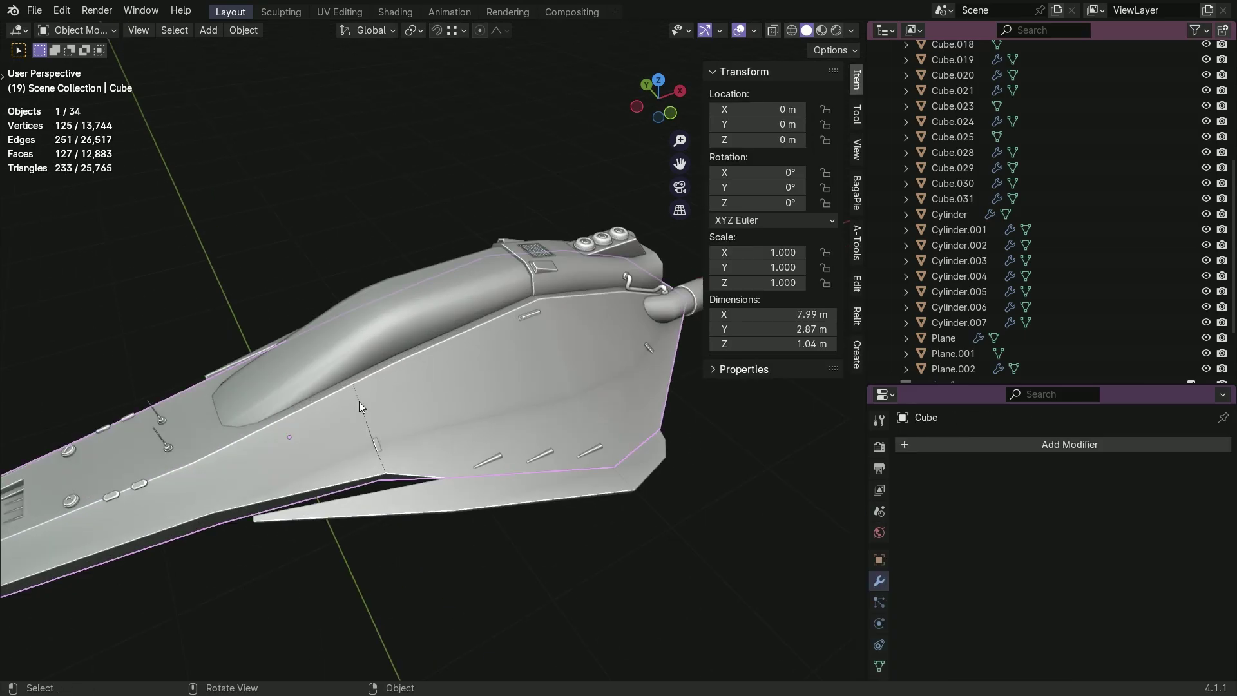
pyautogui.click(358, 401)
pyautogui.press('Delete')
# Check the mesh of the arrayed ridge on the floor of the nose recess in Edit Mode.
pyautogui.click(544, 249)
pyautogui.moveTo(658, 97)
pyautogui.mouseDown()
pyautogui.moveTo(615, 112)
pyautogui.moveTo(596, 93)
pyautogui.moveTo(674, 109)
pyautogui.moveTo(646, 104)
pyautogui.mouseUp()
pyautogui.scroll(2, 655, 109)
pyautogui.scroll(4, 394, 314)
pyautogui.click(450, 538)
pyautogui.press('Tab')
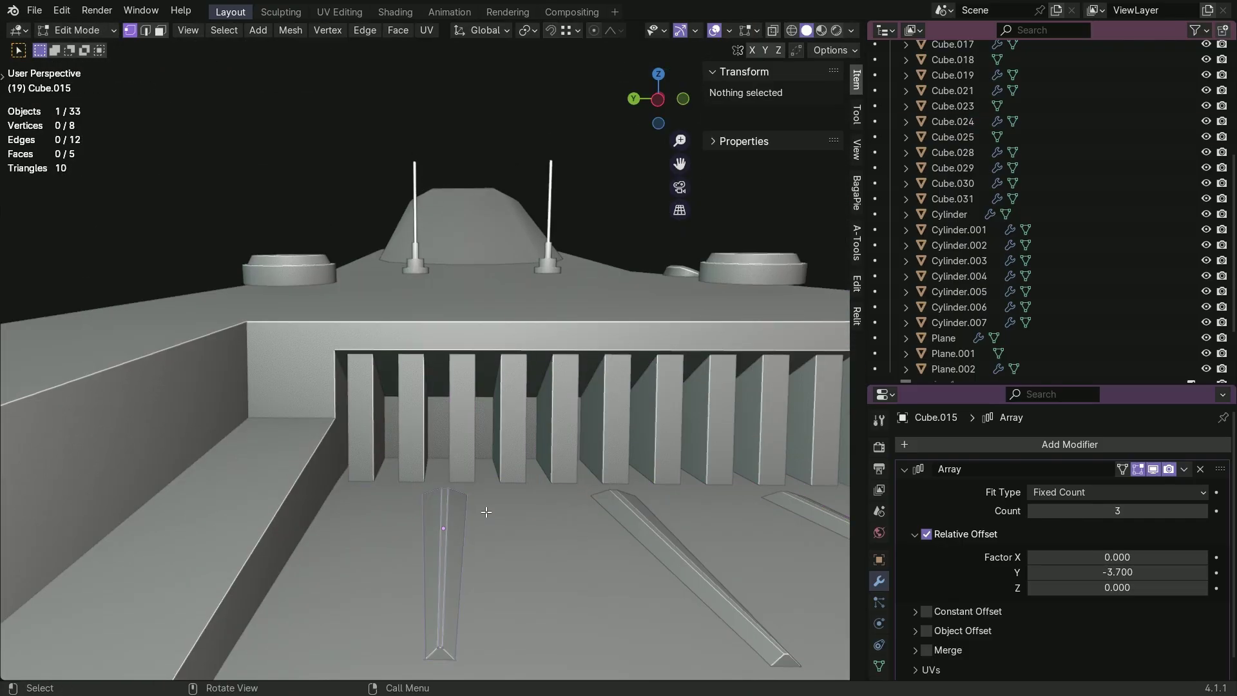
pyautogui.press('Tab')
# Unwrap the arrayed vertical slat in the nose recess and reproject its UVs with Smart UV Project.
pyautogui.click(539, 437)
pyautogui.press('Tab')
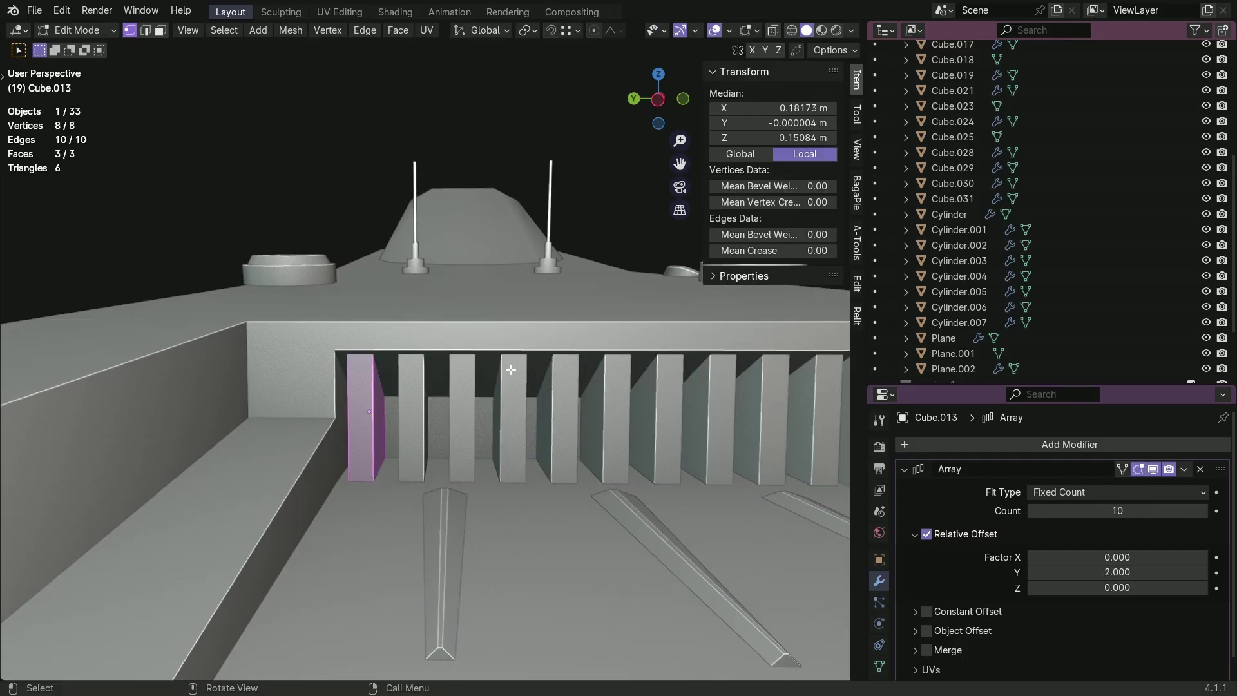
pyautogui.press('u')
pyautogui.click(511, 370)
pyautogui.press('u')
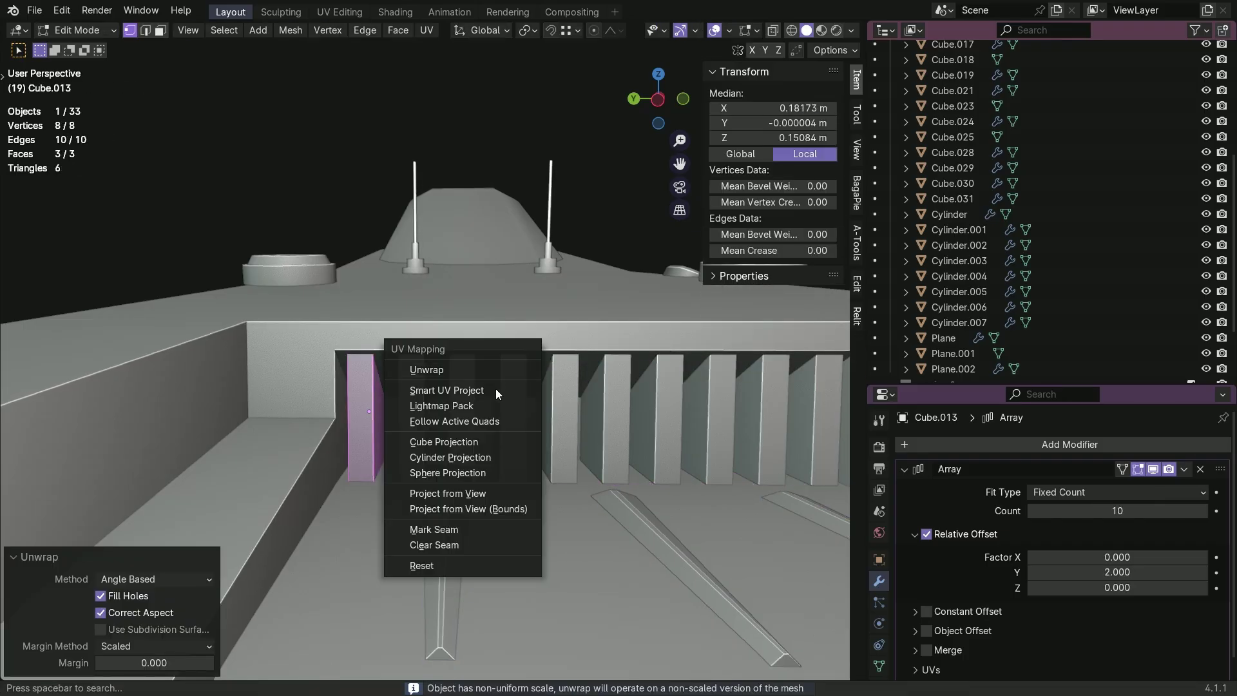
pyautogui.click(496, 389)
pyautogui.click(498, 511)
pyautogui.press('Tab')
# Inspect the arrayed floor ridge in isolation and unwrap its mesh with Smart UV Project.
pyautogui.click(446, 550)
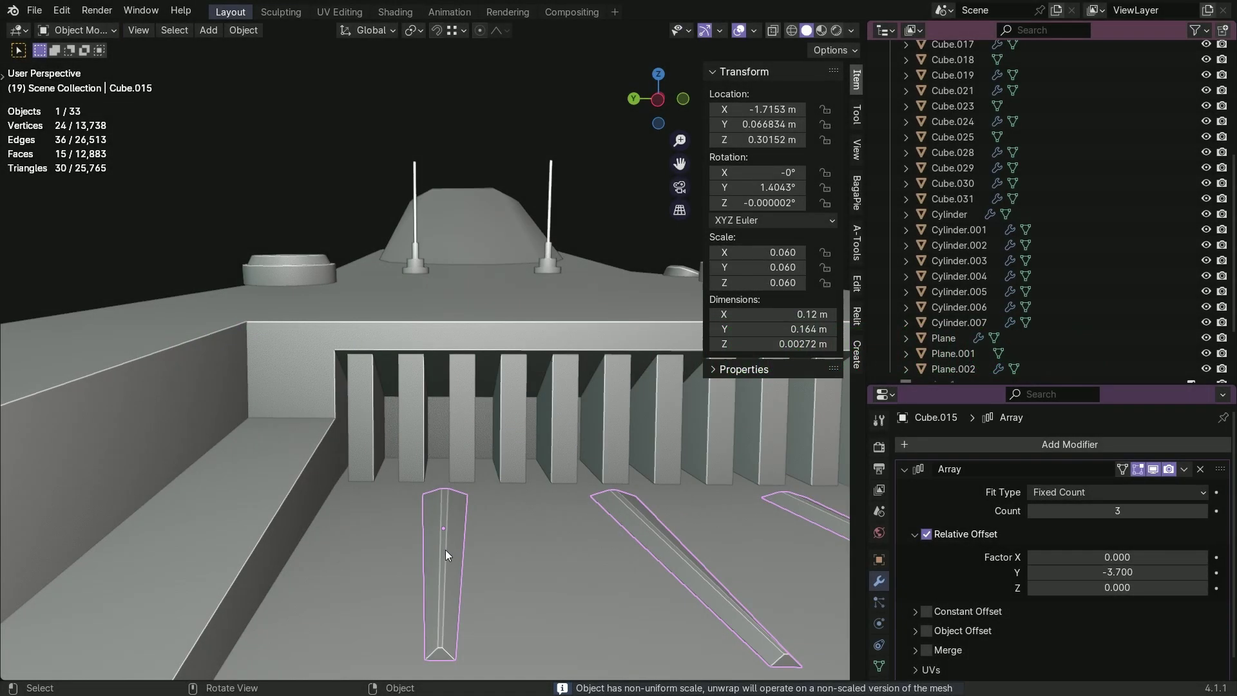
pyautogui.press('KP_Divide')
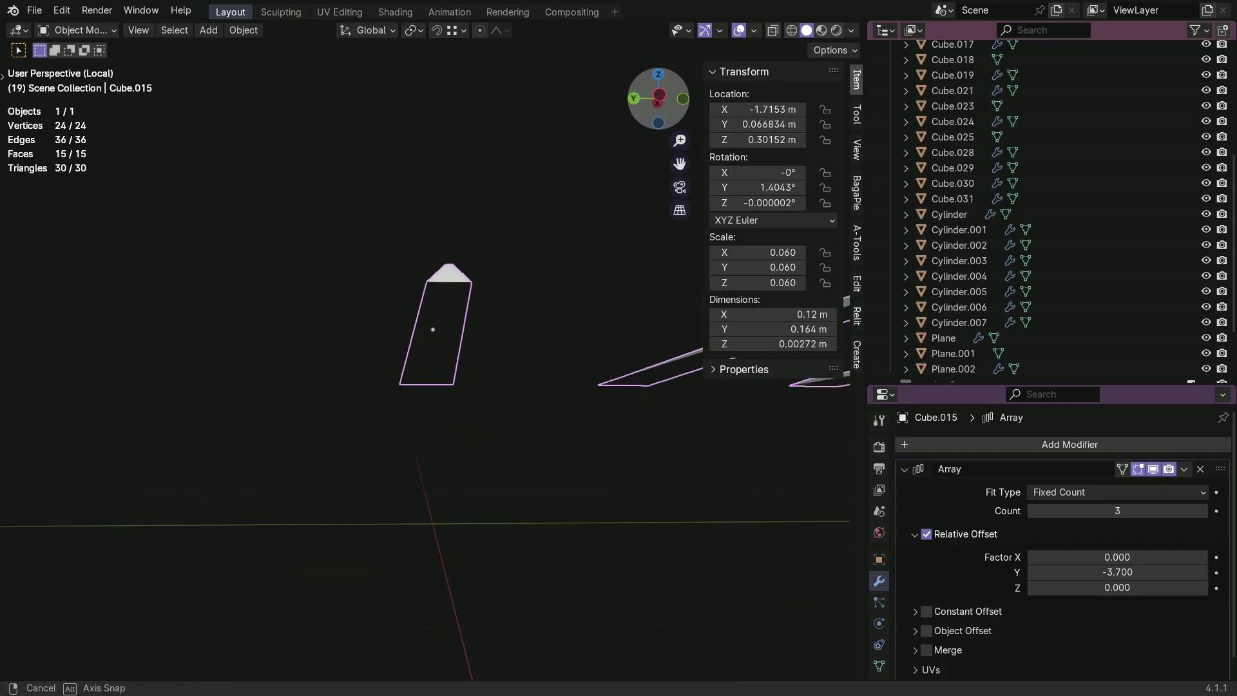
pyautogui.press('KP_Divide')
pyautogui.press('Tab')
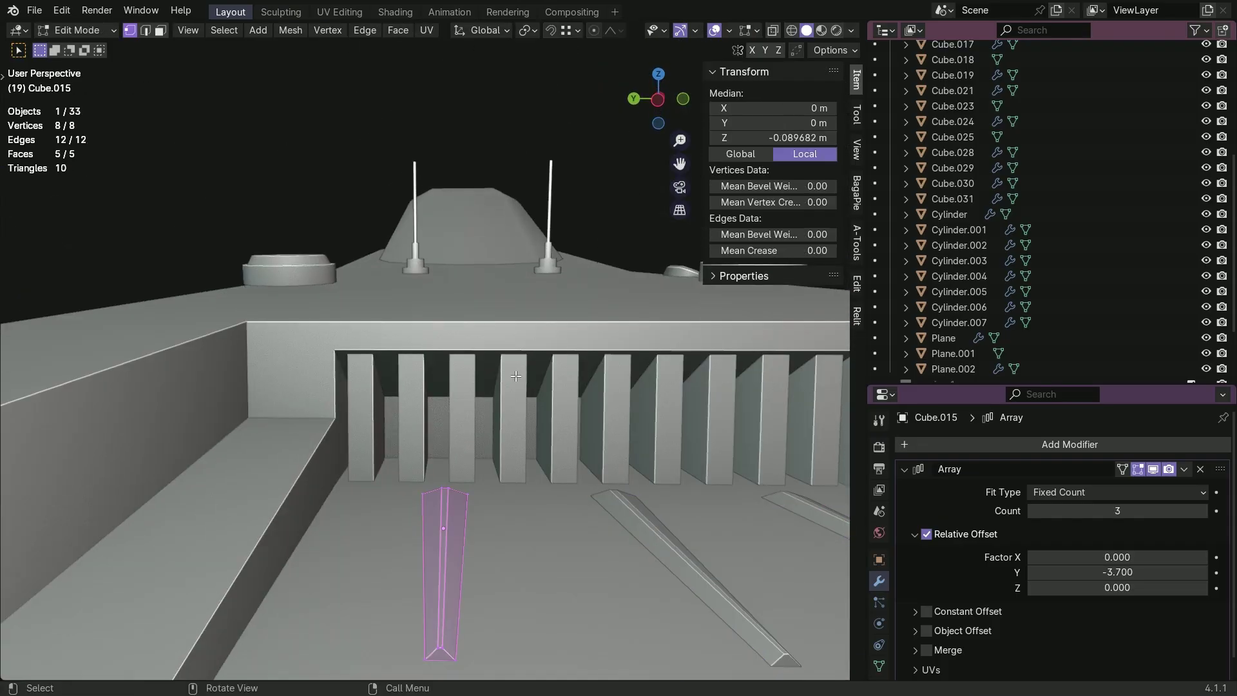
pyautogui.press('u')
pyautogui.click(511, 371)
pyautogui.click(489, 504)
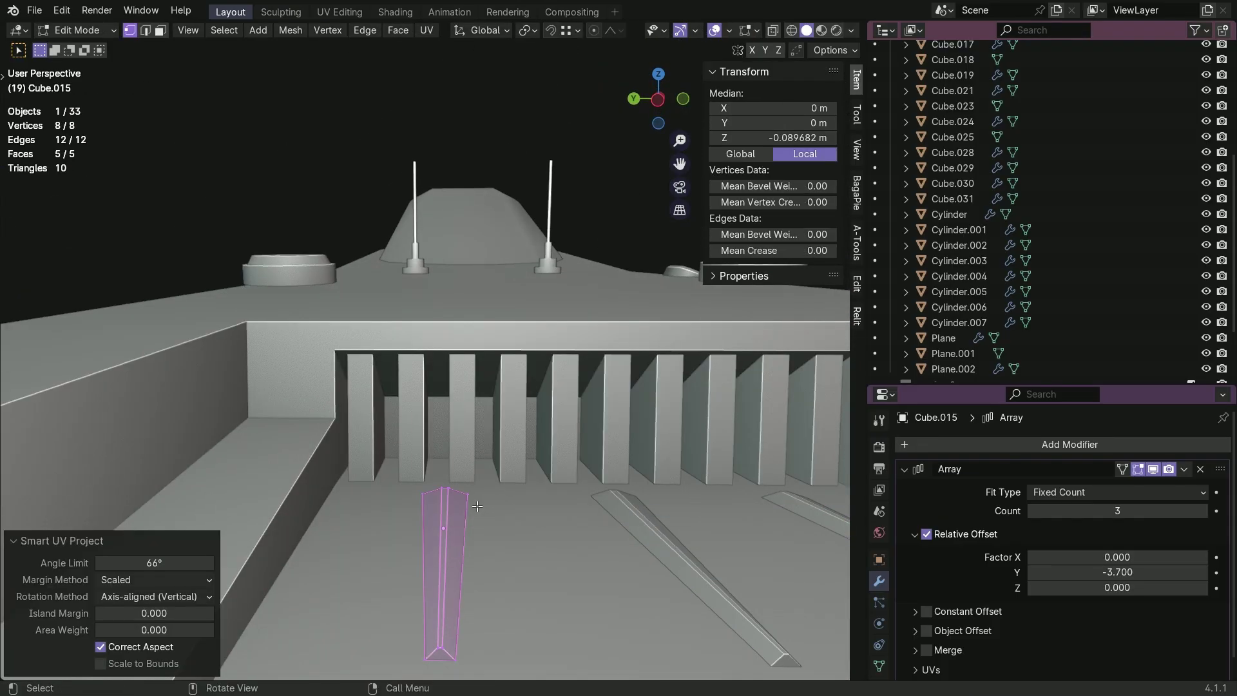
pyautogui.press('Tab')
pyautogui.scroll(-5, 451, 458)
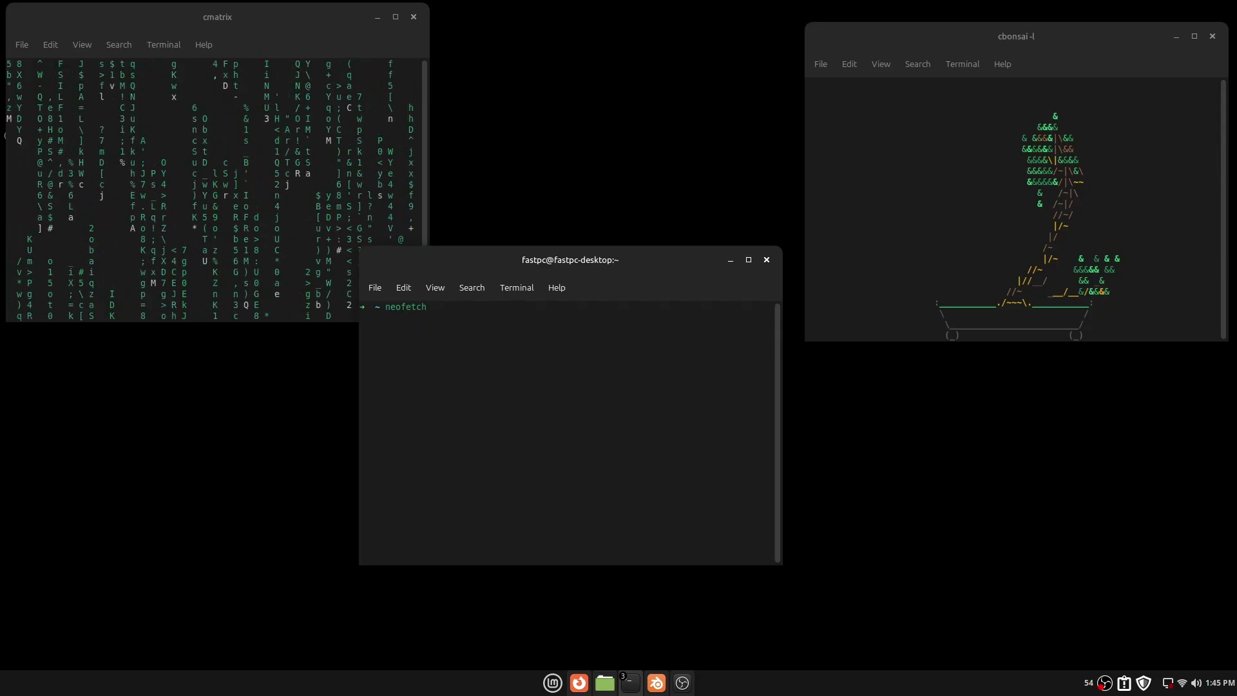
# Run the neofetch command in the terminal.
pyautogui.press('Return')
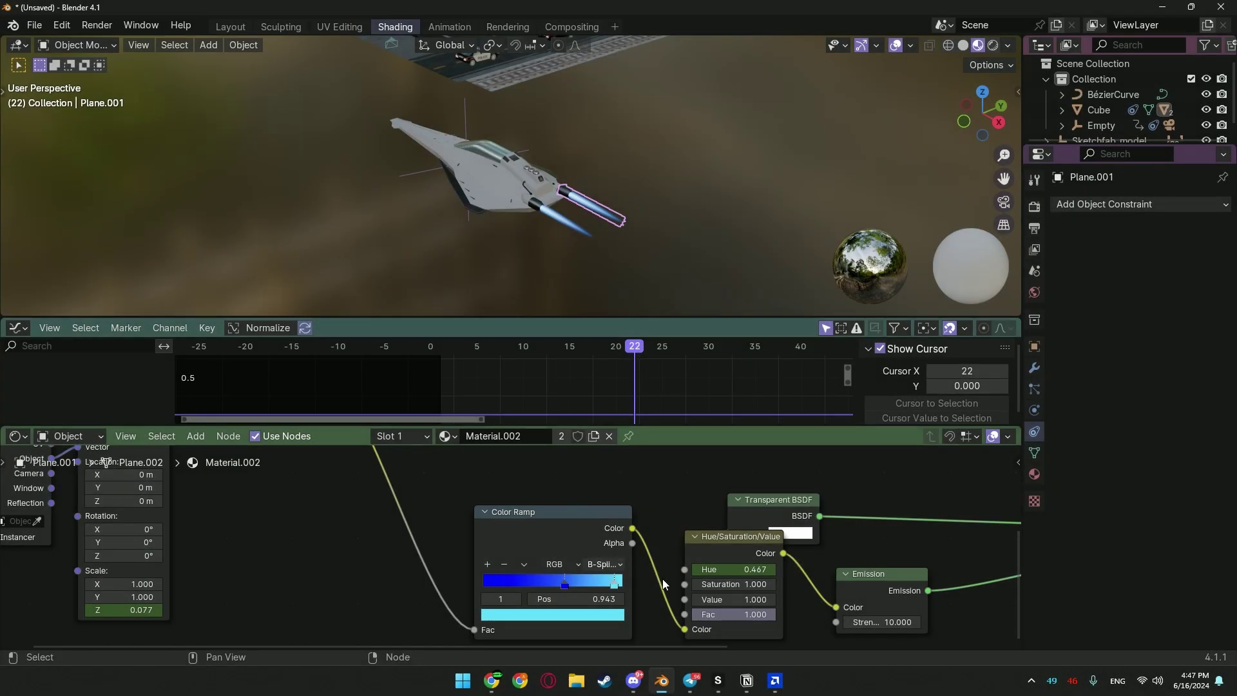
# Mute the Hue/Saturation/Value node in the thruster flame material and play the animation.
pyautogui.click(715, 546)
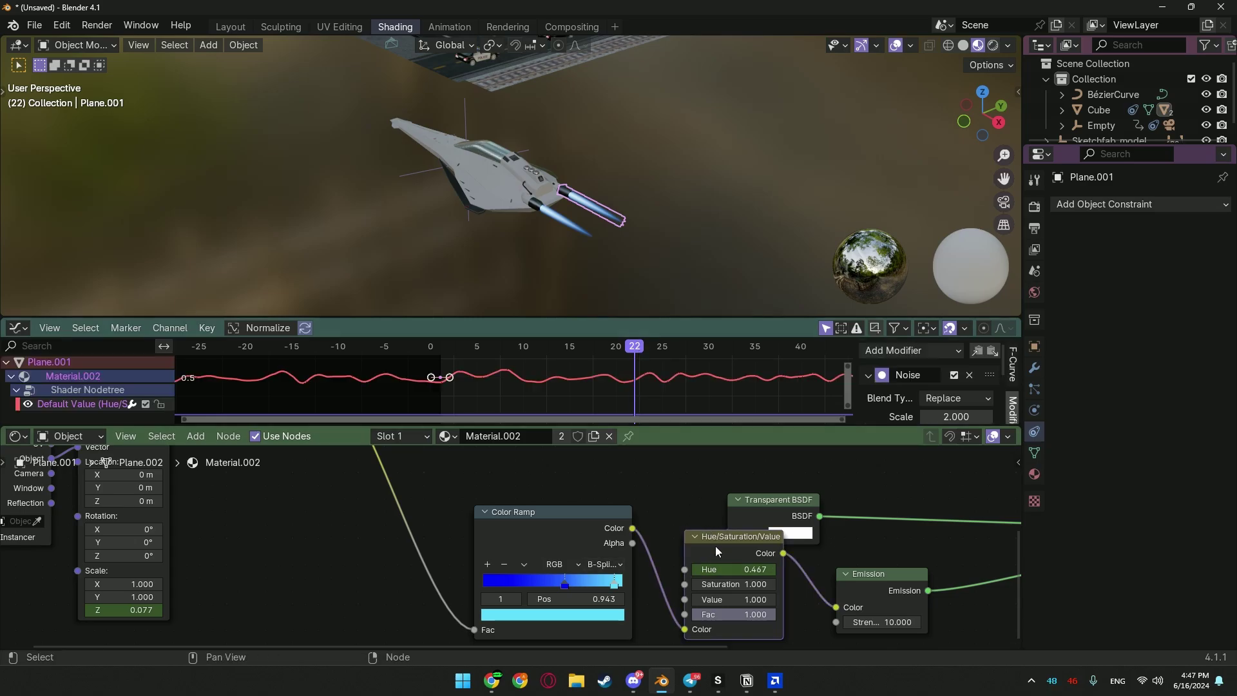
pyautogui.press('m')
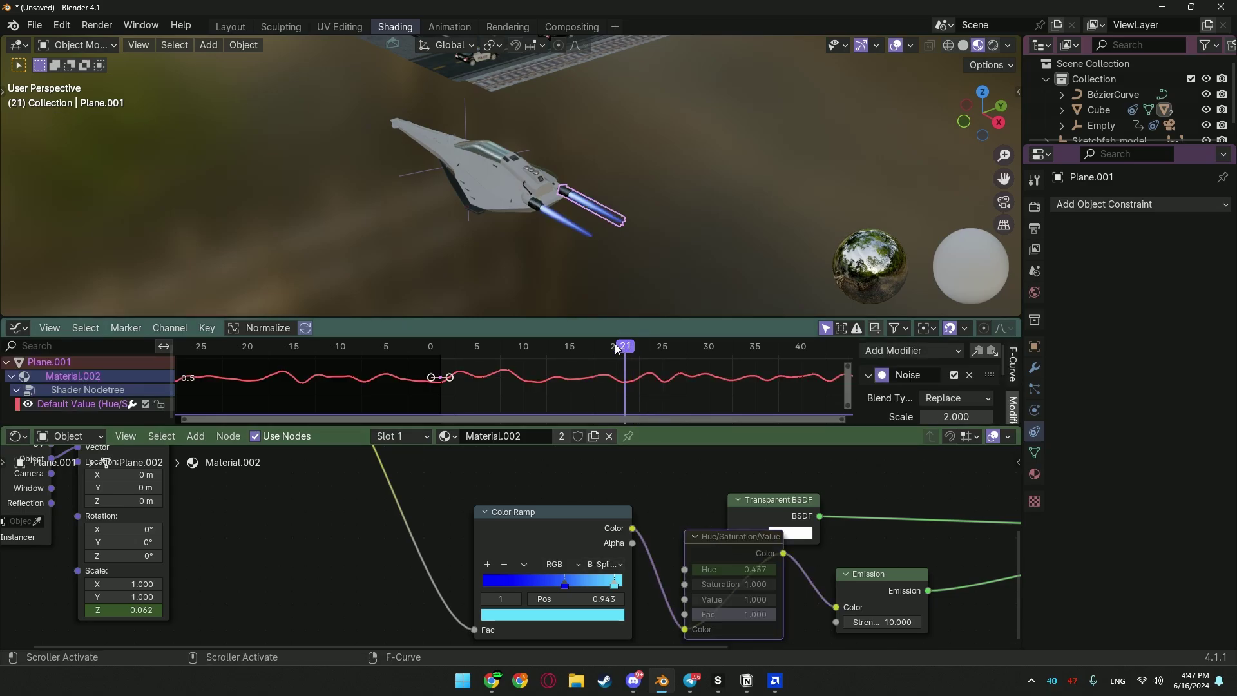
pyautogui.press('space')
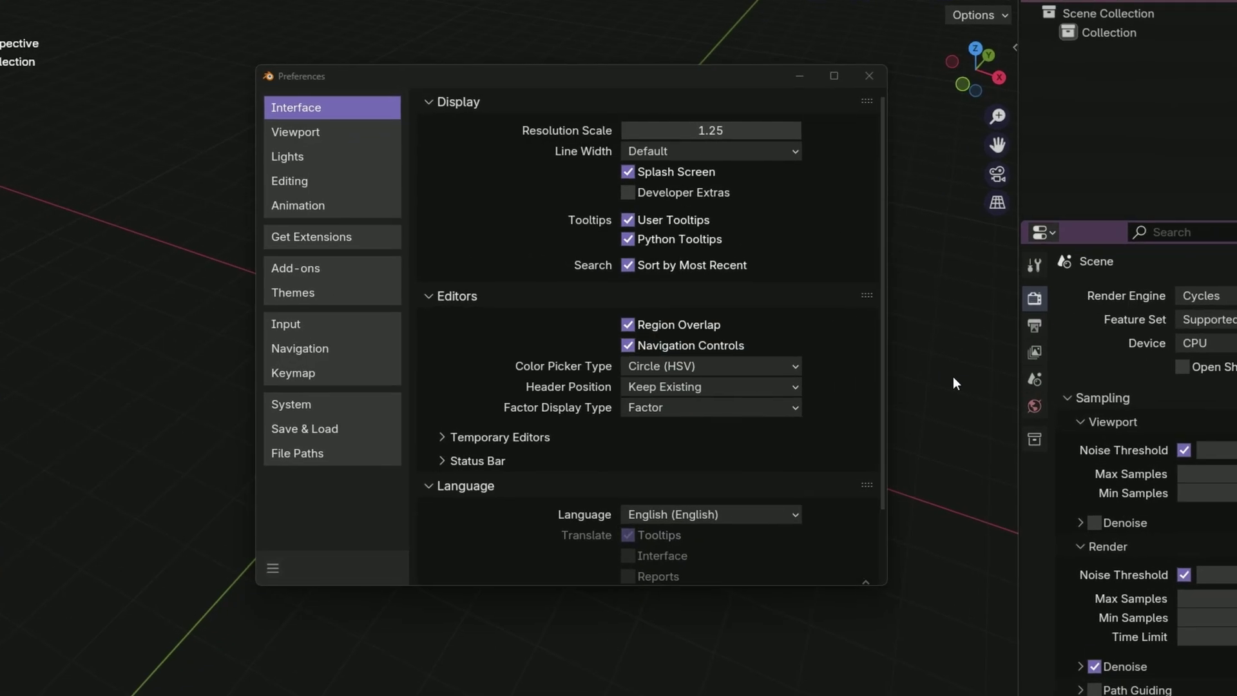
# Enable Developer Extras in the Interface preferences and change the graphics backend in the System preferences.
pyautogui.click(629, 192)
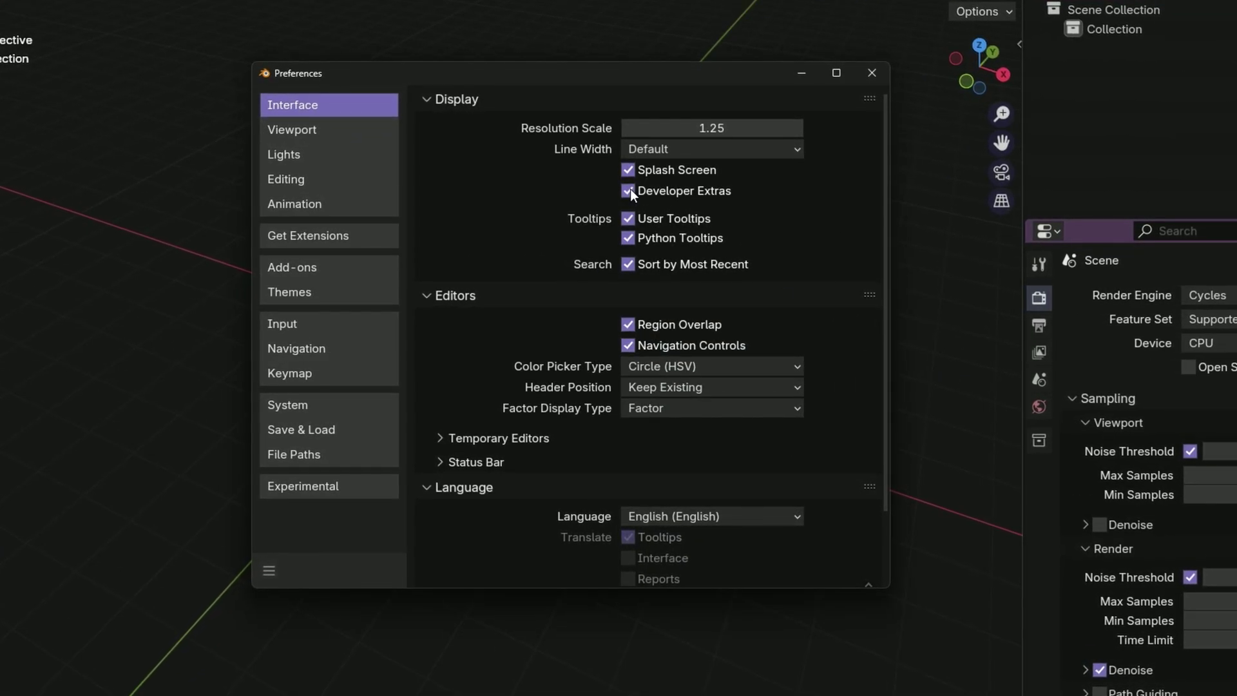
pyautogui.click(303, 406)
pyautogui.click(664, 183)
pyautogui.click(668, 229)
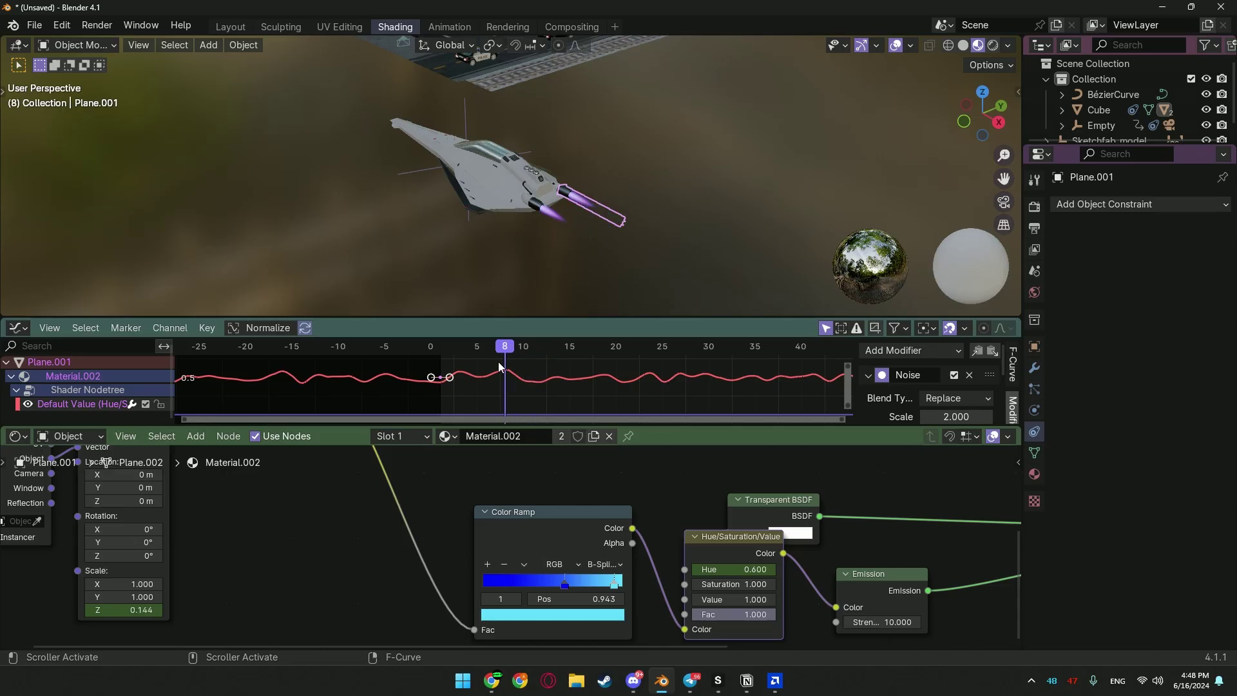
# Play the animation to preview the thruster flames with the Hue/Saturation/Value node active.
pyautogui.press('space')
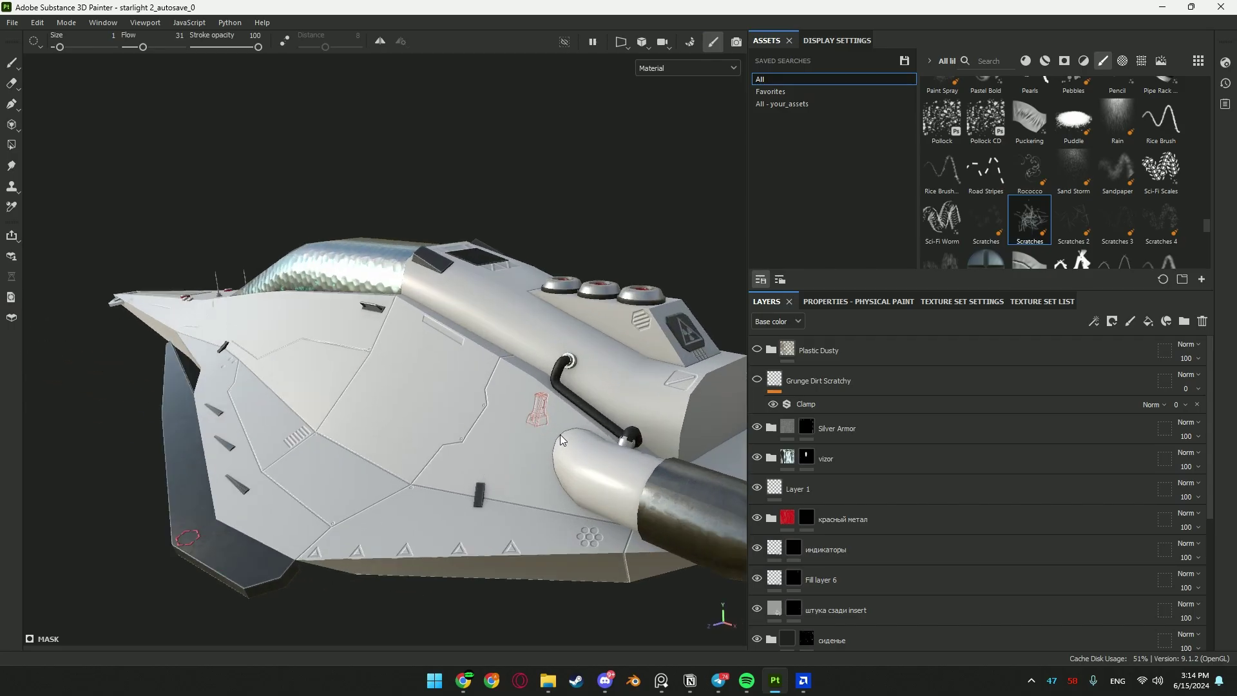
# Examine the textured spaceship in Substance 3D Painter, checking the hull decal, canopy, nose and weathered surface up close and from several angles.
pyautogui.scroll(5, 547, 419)
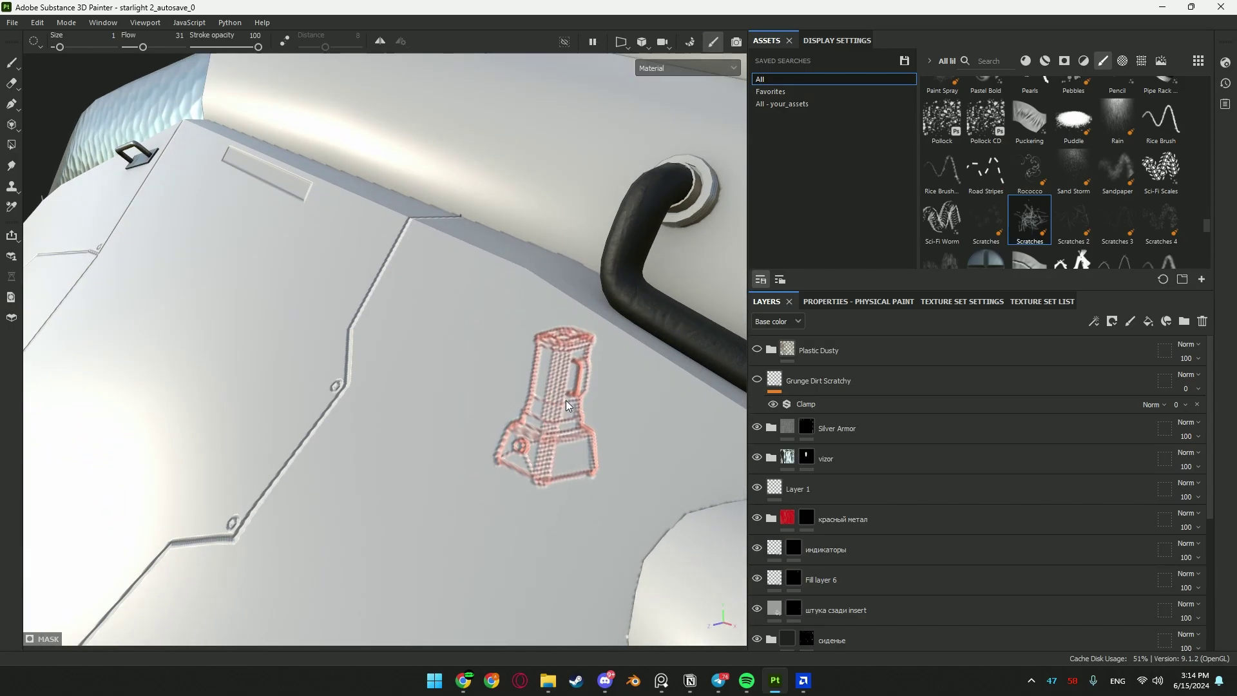
pyautogui.scroll(-8, 565, 400)
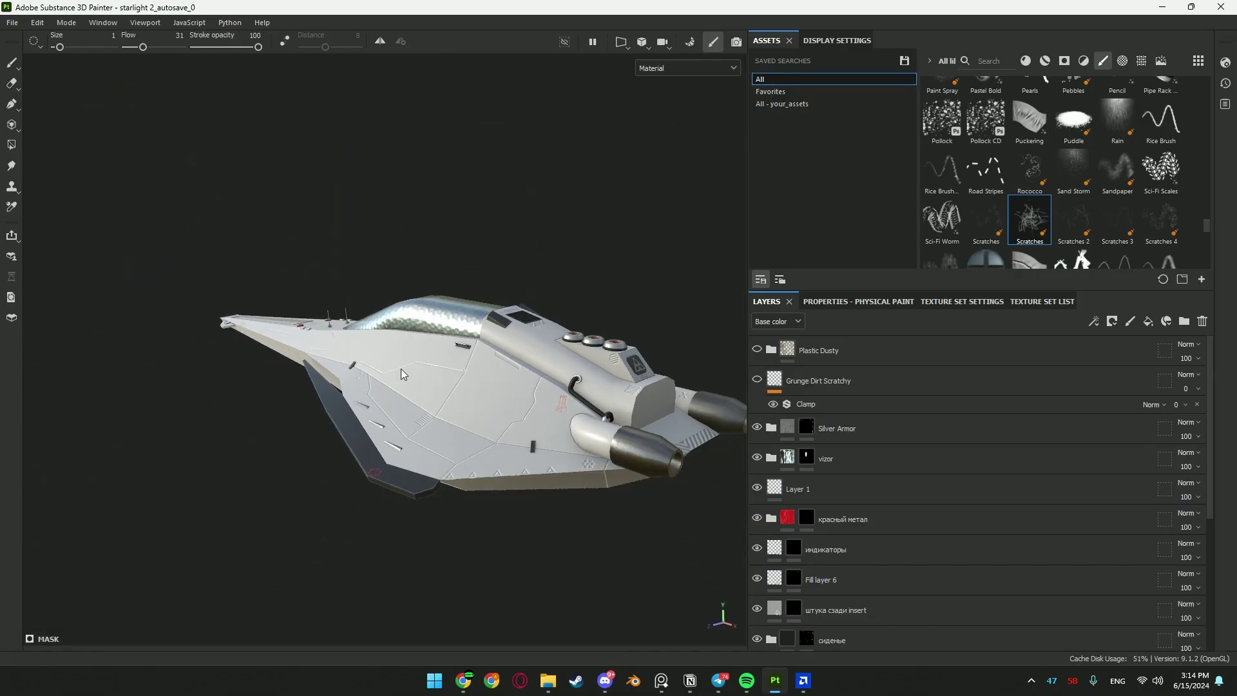
pyautogui.keyDown('alt'); pyautogui.moveTo(402, 374); pyautogui.dragTo(511, 386); pyautogui.keyUp('alt')
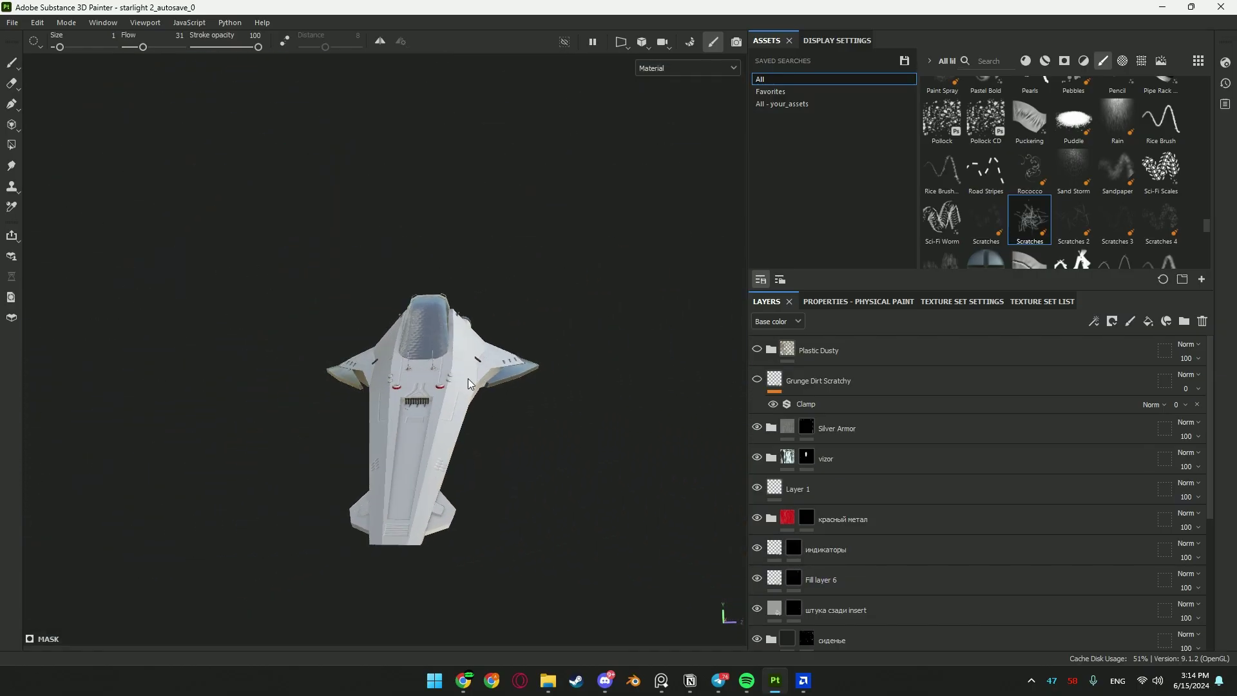
pyautogui.scroll(4, 468, 381)
pyautogui.keyDown('alt'); pyautogui.moveTo(384, 385); pyautogui.dragTo(475, 307, button='middle'); pyautogui.keyUp('alt')
pyautogui.keyDown('alt'); pyautogui.moveTo(475, 307); pyautogui.dragTo(399, 460); pyautogui.keyUp('alt')
pyautogui.keyDown('alt'); pyautogui.moveTo(454, 346); pyautogui.dragTo(361, 380); pyautogui.keyUp('alt')
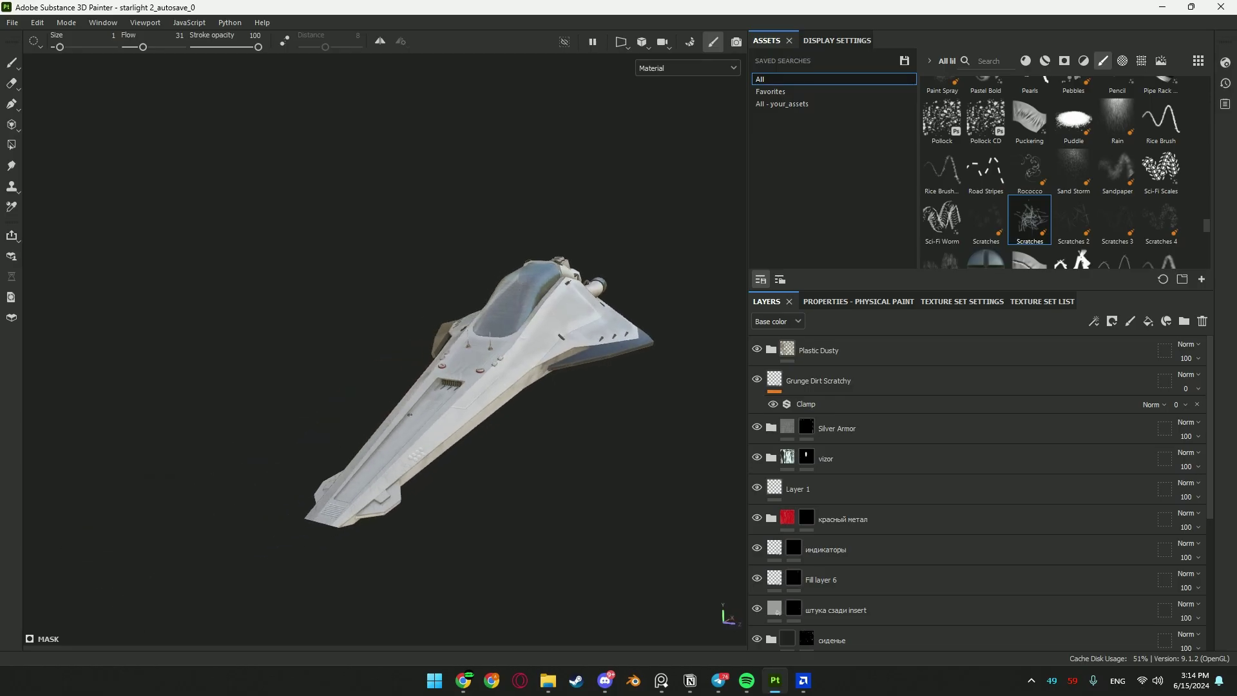
pyautogui.scroll(3, 410, 414)
pyautogui.keyDown('alt'); pyautogui.moveTo(410, 415); pyautogui.dragTo(506, 438); pyautogui.keyUp('alt')
pyautogui.keyDown('alt'); pyautogui.moveTo(346, 504); pyautogui.dragTo(398, 521, button='middle'); pyautogui.keyUp('alt')
pyautogui.keyDown('alt'); pyautogui.moveTo(398, 521); pyautogui.dragTo(498, 292); pyautogui.keyUp('alt')
pyautogui.scroll(3, 465, 370)
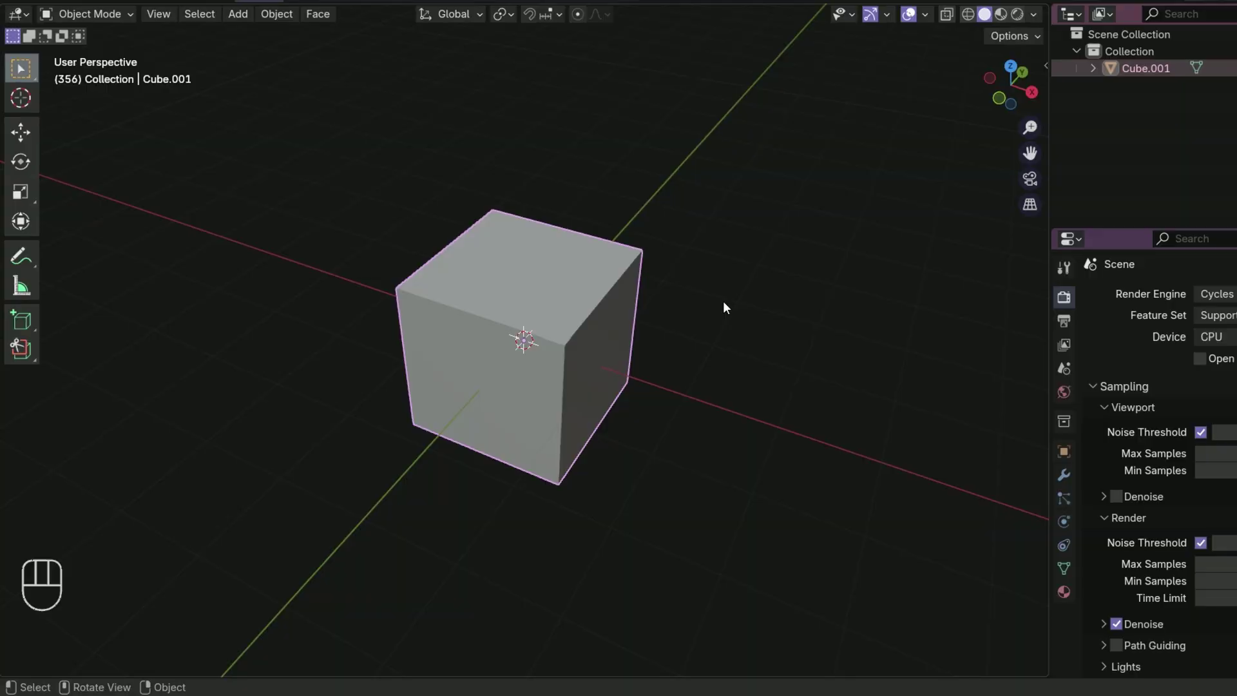
# In Blender, switch among the Scale, Move and Rotate tools, then try rotating the cube in trackball and view-axis modes.
pyautogui.press('s')
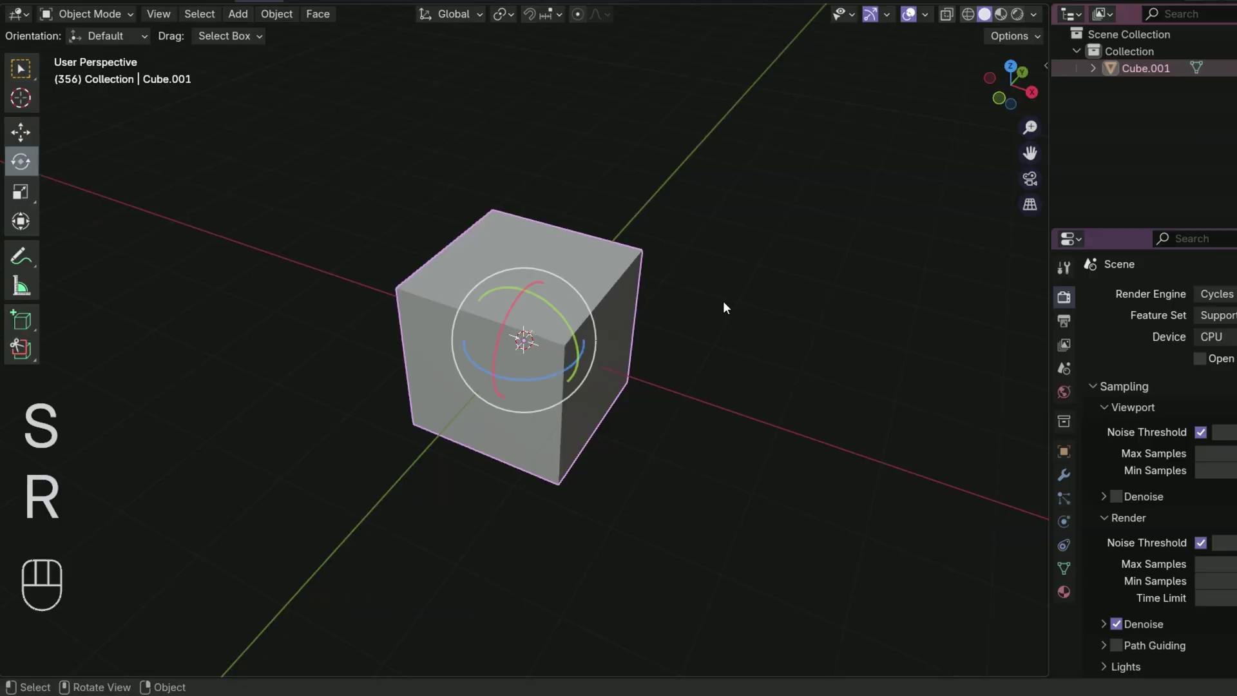
pyautogui.press('g')
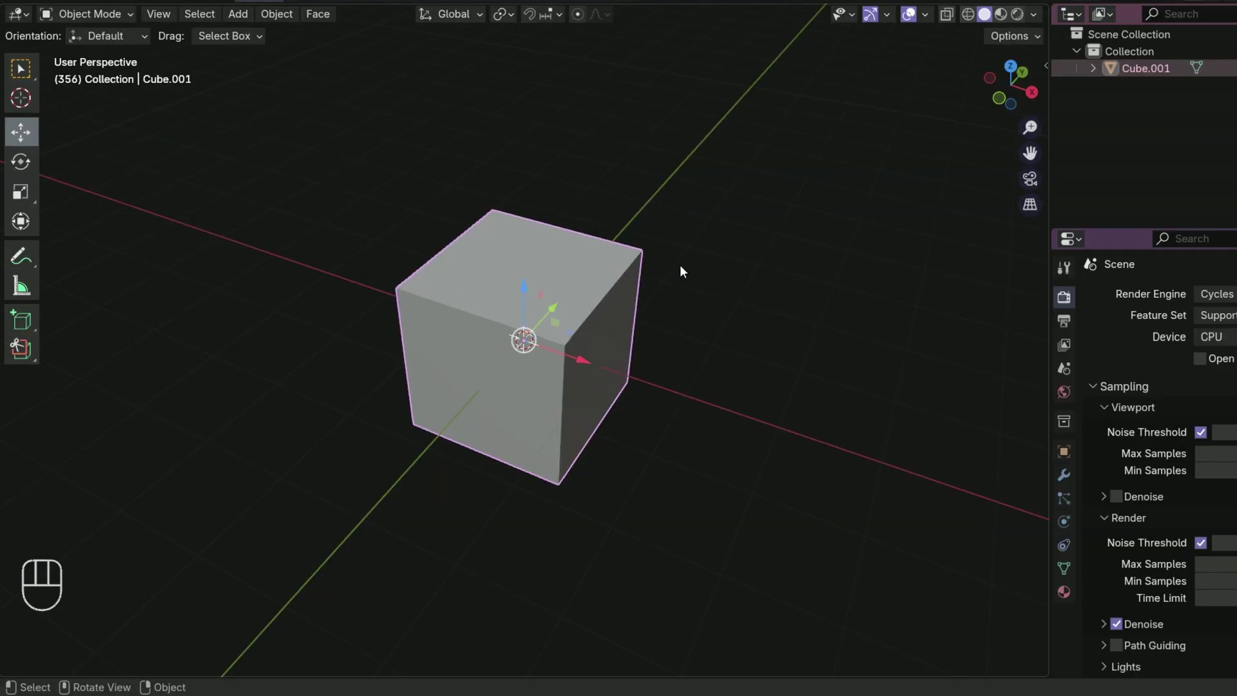
pyautogui.press('r')
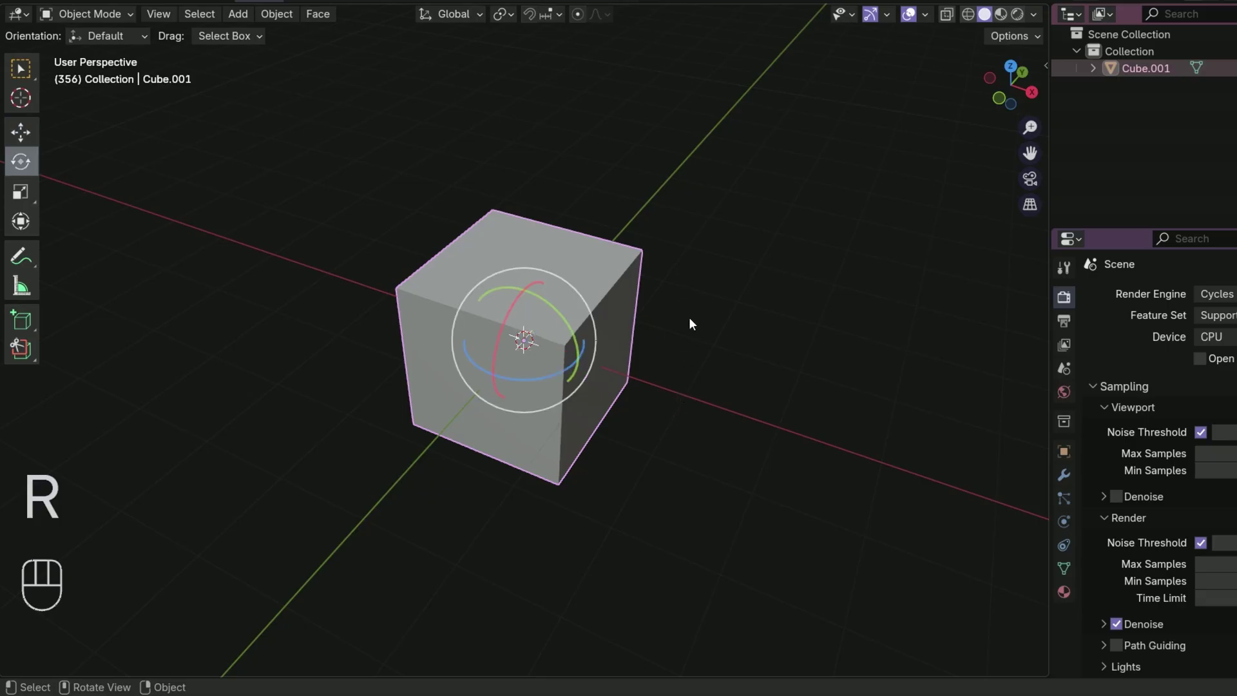
pyautogui.press('r')
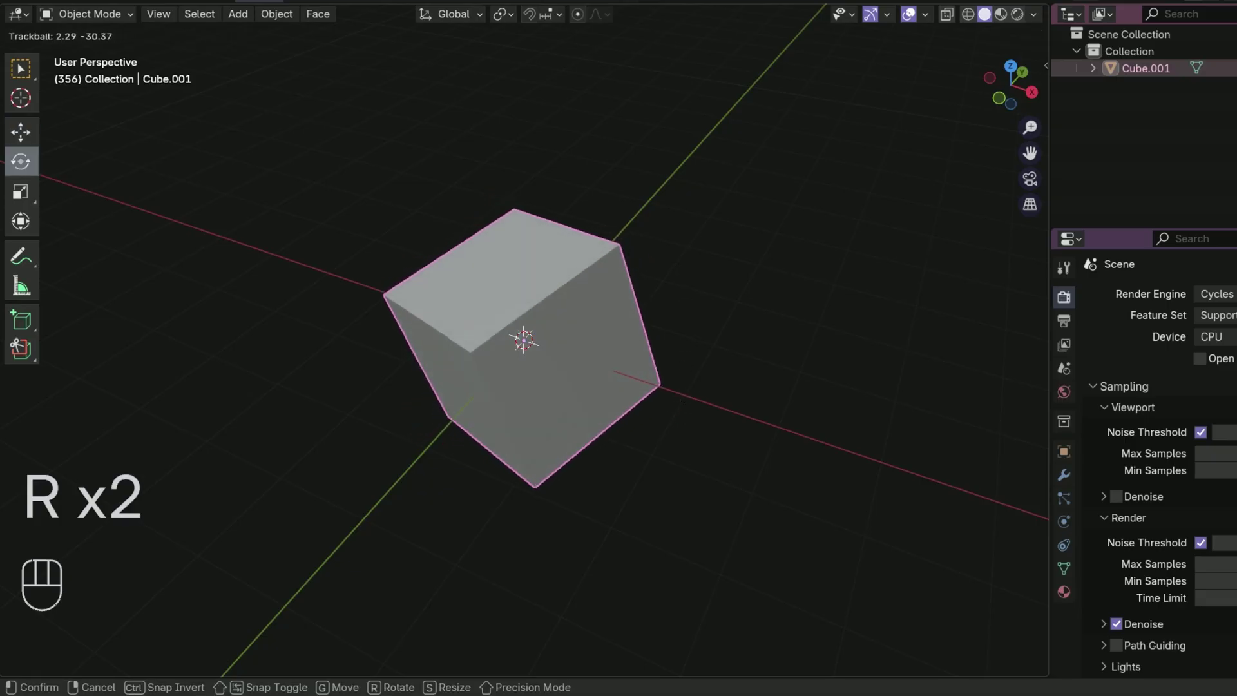
pyautogui.press('r')
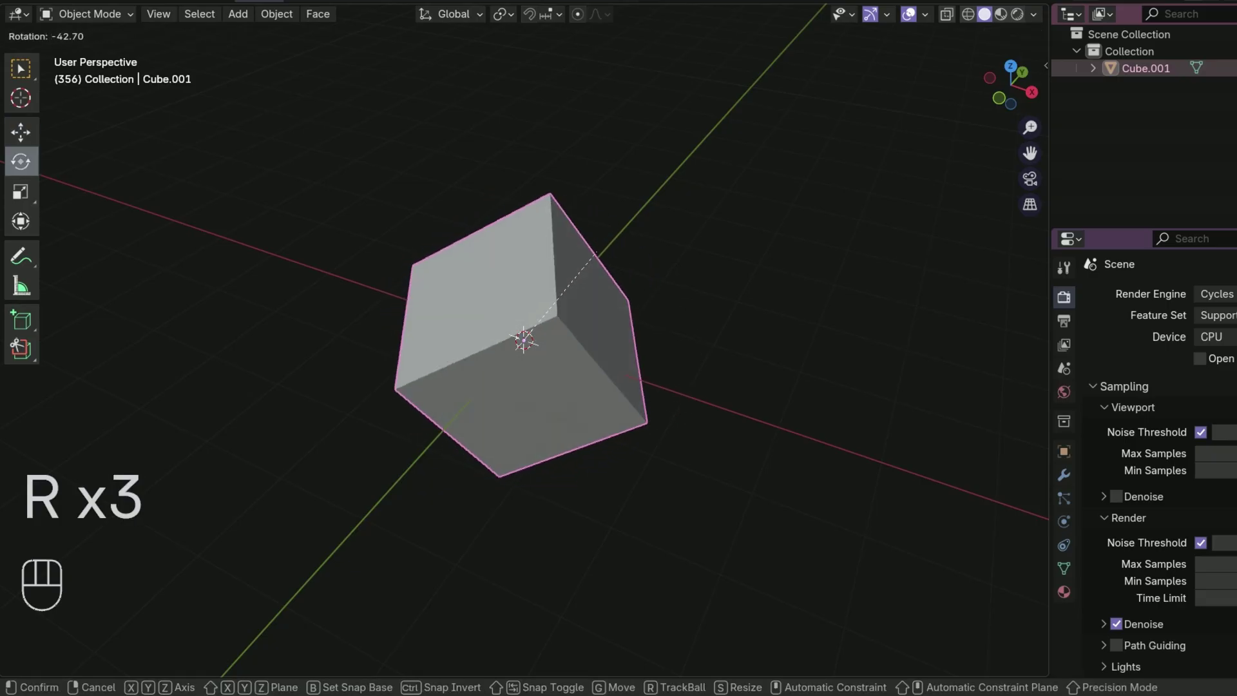
pyautogui.click(629, 332)
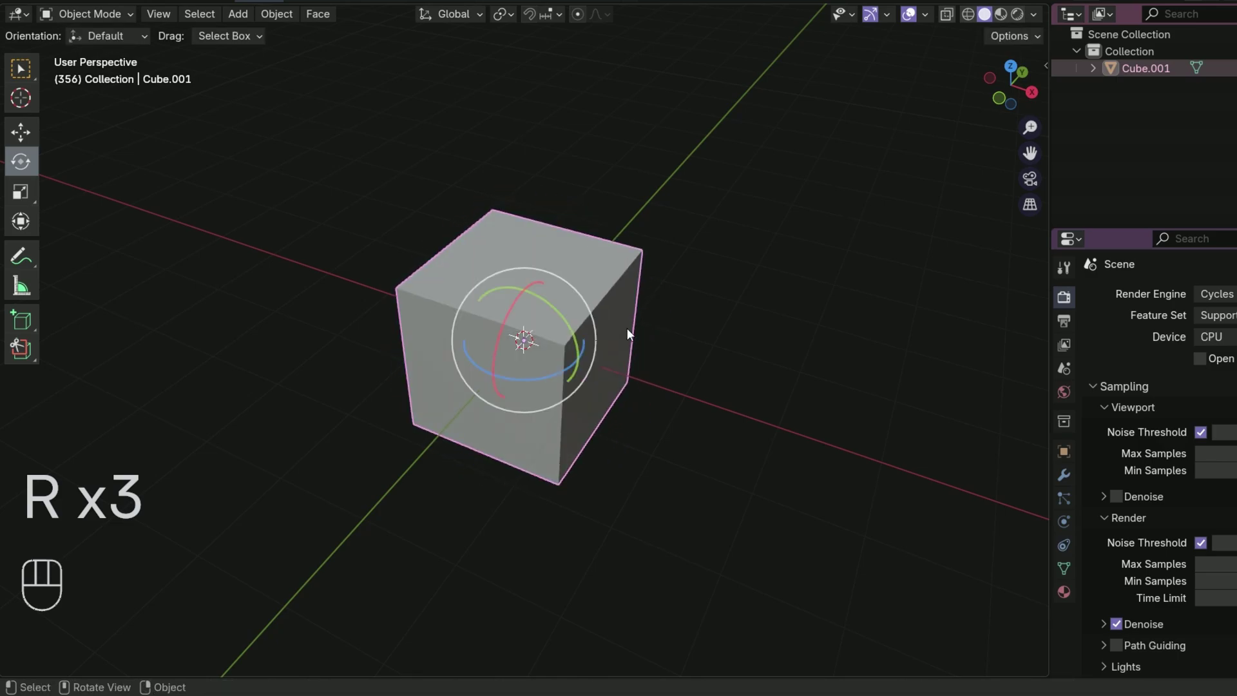
# Activate the Move tool and try moving the cube.
pyautogui.press('g')
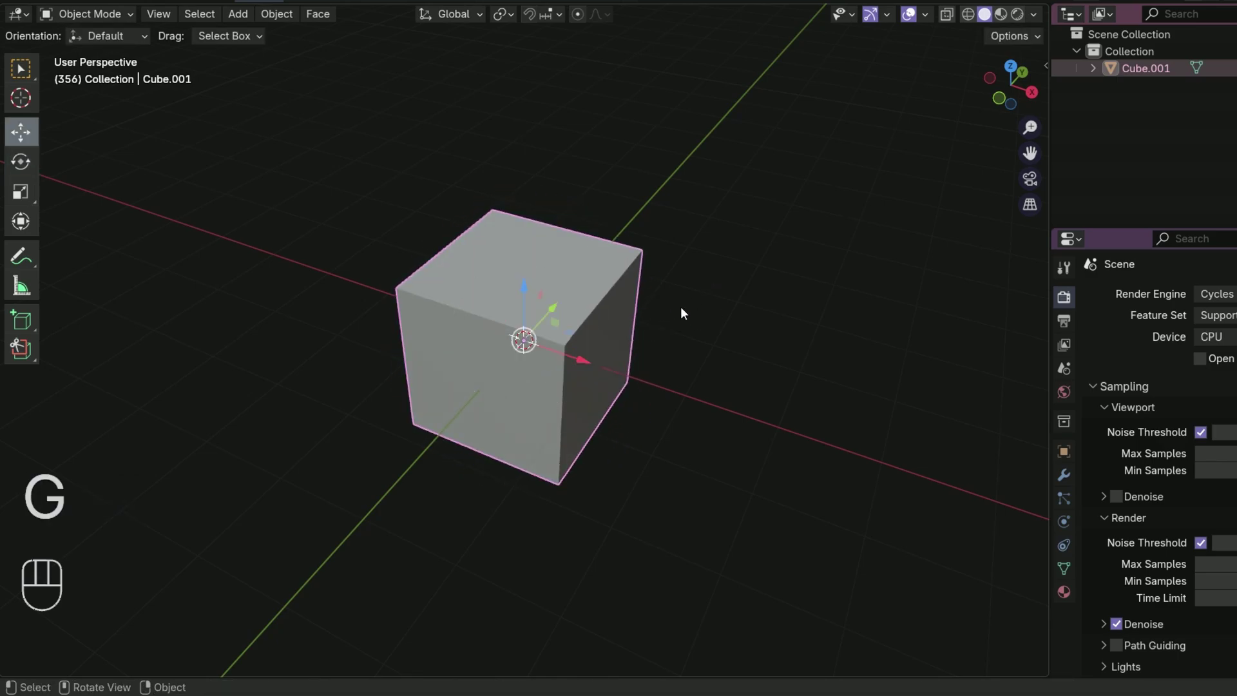
pyautogui.press('g')
pyautogui.rightClick(678, 250)
# Activate the Scale tool and scale the cube down uniformly to about 0.89.
pyautogui.press('s')
pyautogui.press('s')
pyautogui.press('s')
pyautogui.press('s')
pyautogui.press('s')
pyautogui.press('s')
pyautogui.press('s')
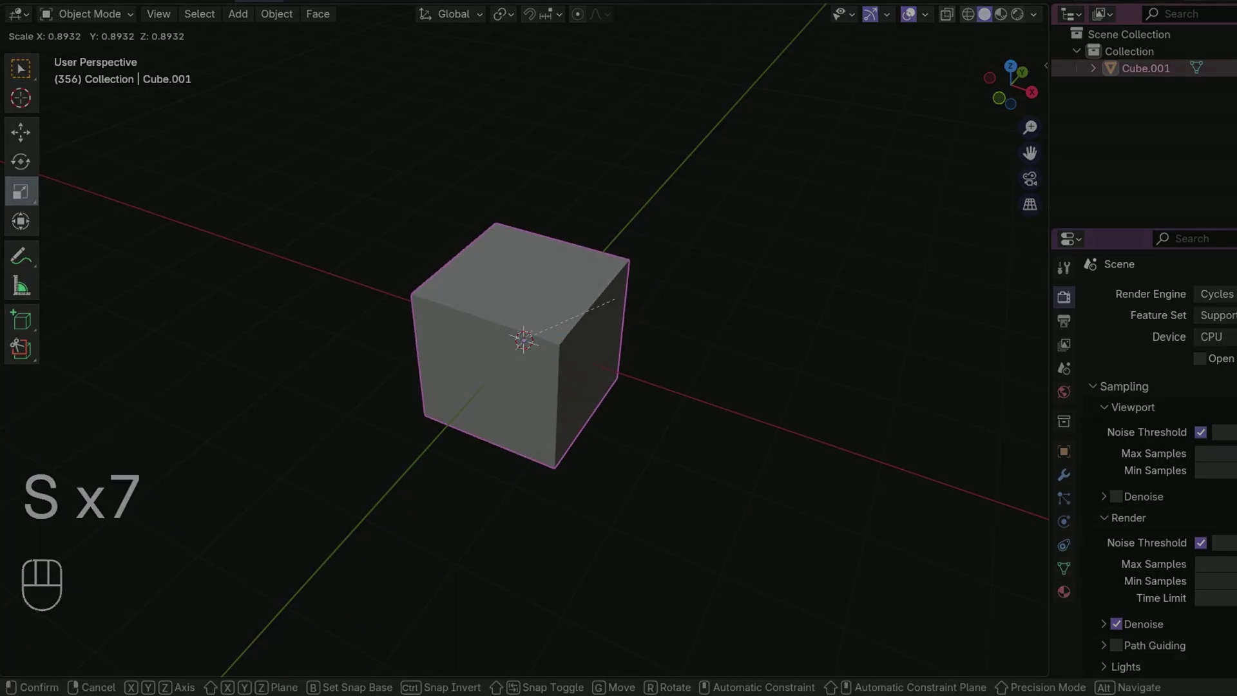